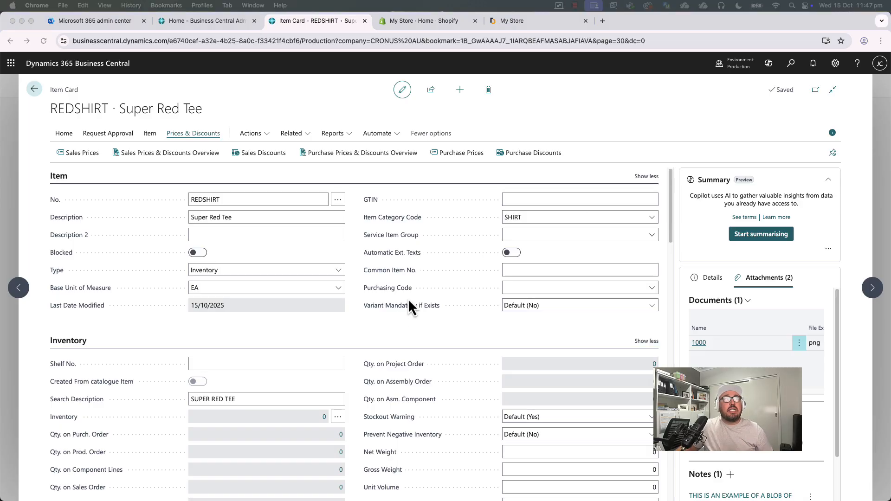
Set the item's Sales Unit of Measure to EA.
{"action": "left_click", "coordinate": [388, 322]}
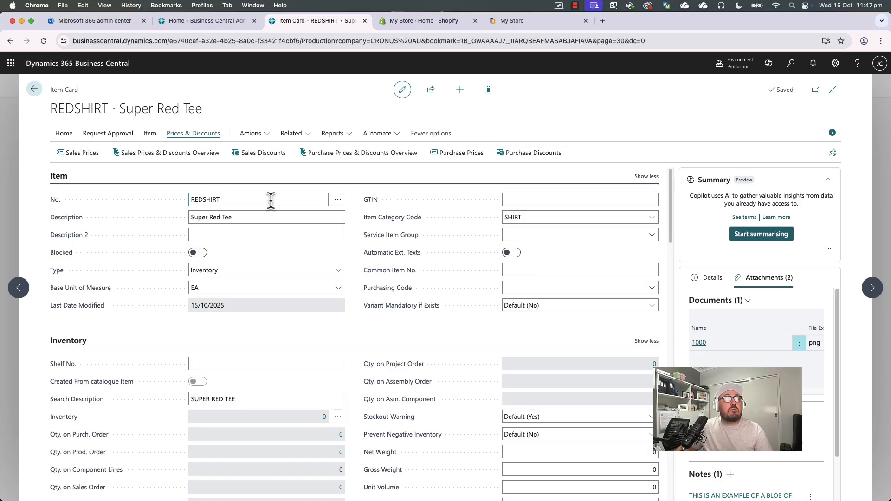
{"action": "scroll", "coordinate": [590, 274], "scroll_direction": "down", "scroll_amount": 6}
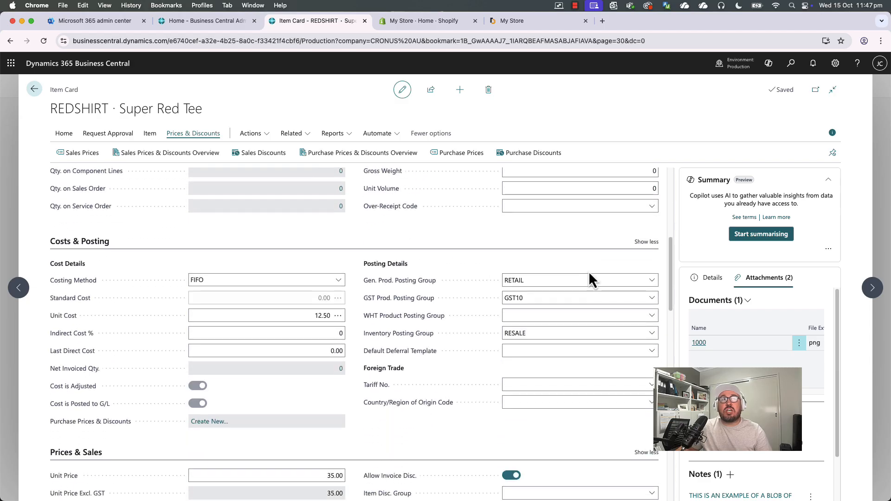
{"action": "scroll", "coordinate": [584, 273], "scroll_direction": "down", "scroll_amount": 4}
{"action": "left_click", "coordinate": [641, 349]}
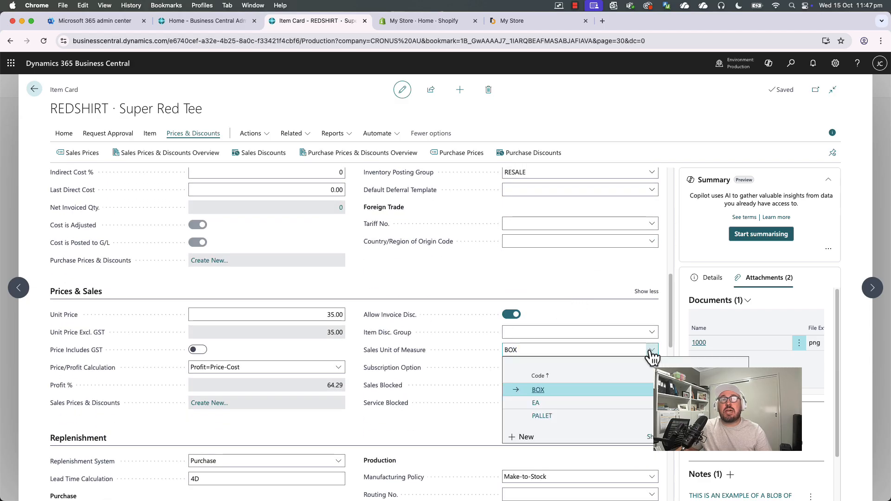
{"action": "left_click", "coordinate": [550, 403]}
{"action": "left_click", "coordinate": [524, 279]}
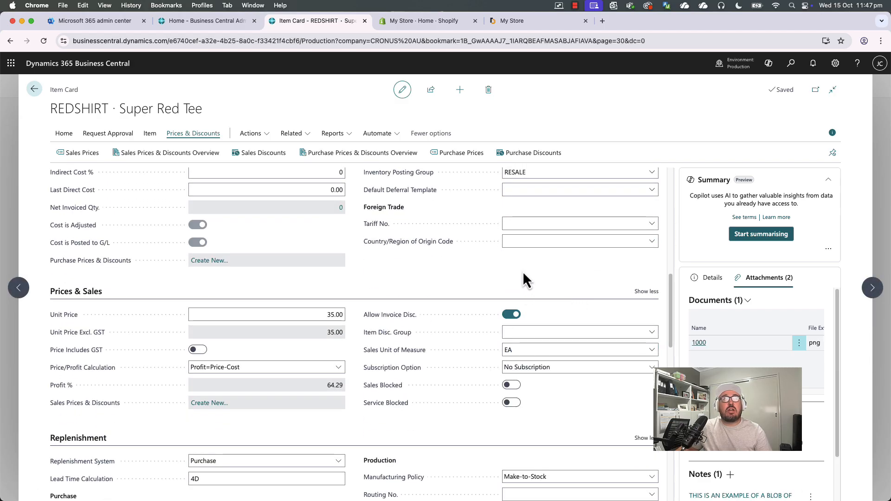
Open the Sales Prices list for the REDSHIRT item.
{"action": "left_click", "coordinate": [304, 312]}
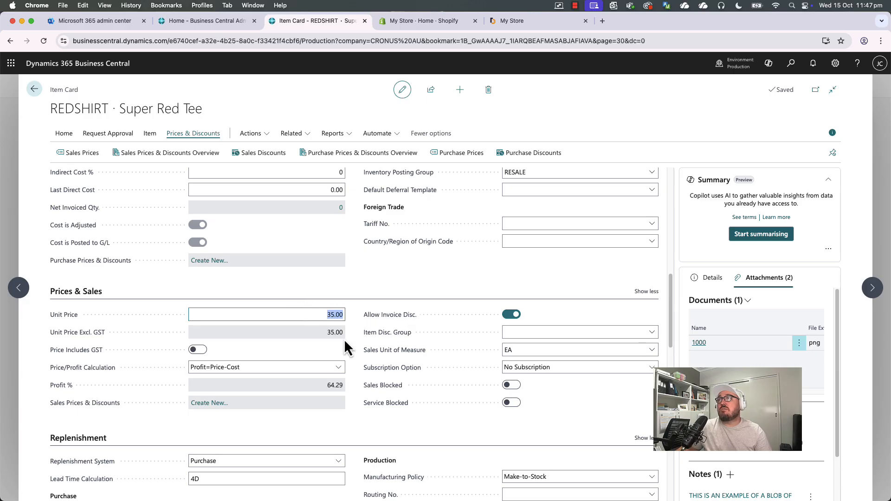
{"action": "scroll", "coordinate": [326, 344], "scroll_direction": "up", "scroll_amount": 10}
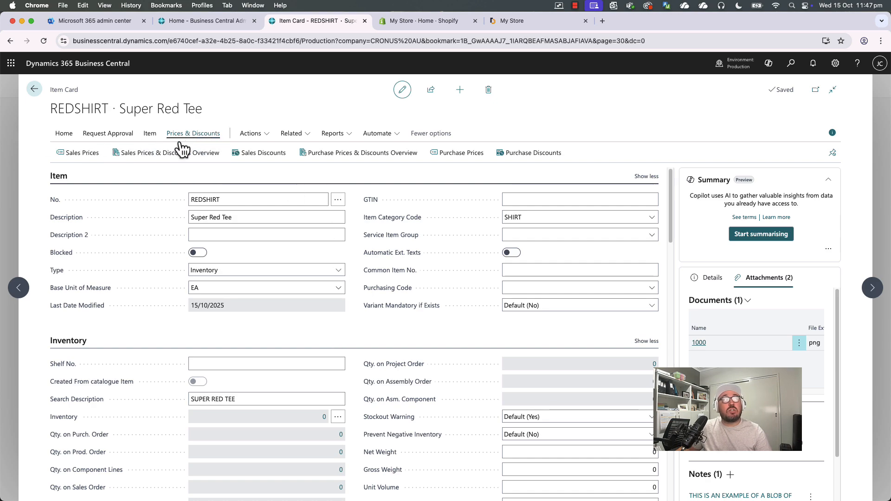
{"action": "left_click", "coordinate": [84, 153]}
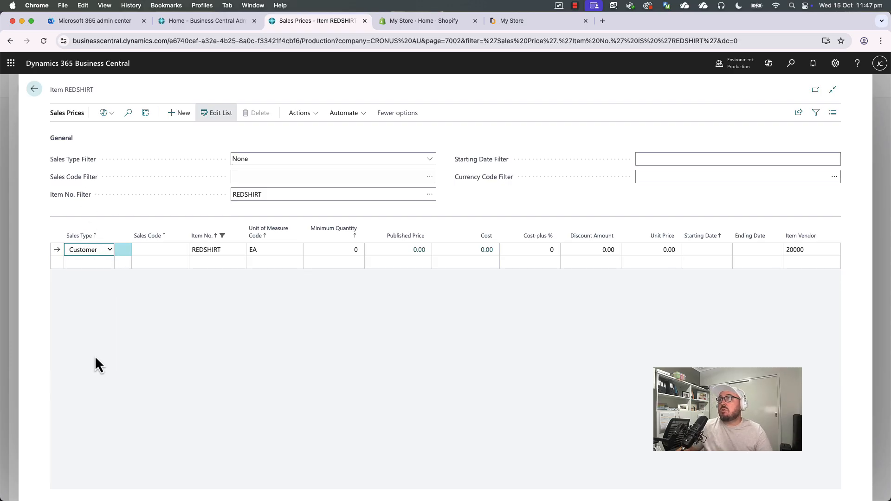
Add a Customer sales price line for the first customer in the list.
{"action": "left_click", "coordinate": [93, 253]}
{"action": "left_click", "coordinate": [166, 250]}
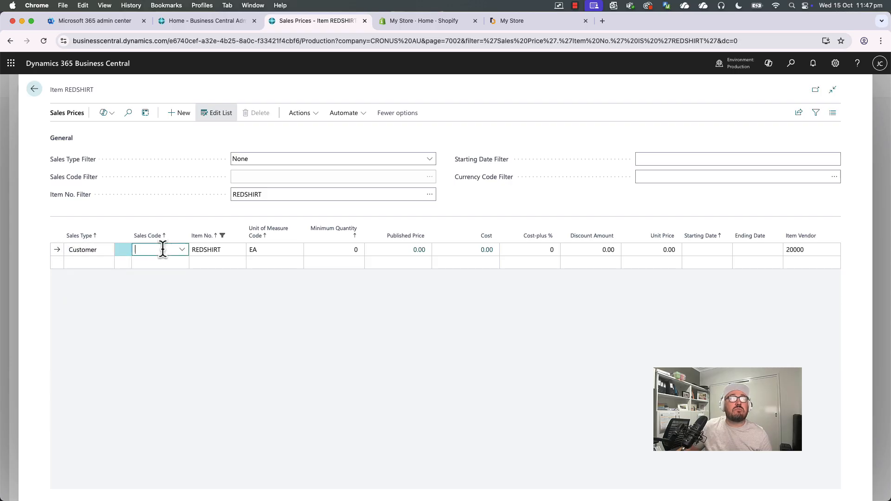
{"action": "left_click", "coordinate": [204, 292]}
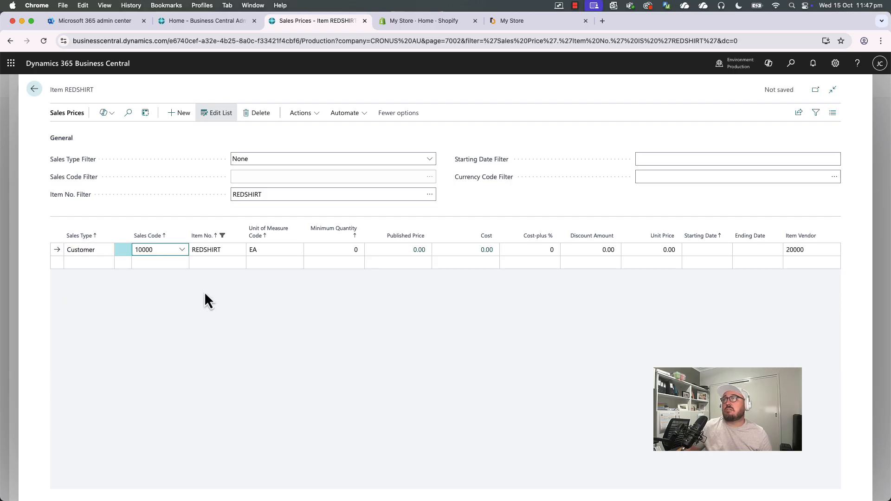
Add a Customer Price Group sales price line with code LARGE.
{"action": "left_click", "coordinate": [78, 263]}
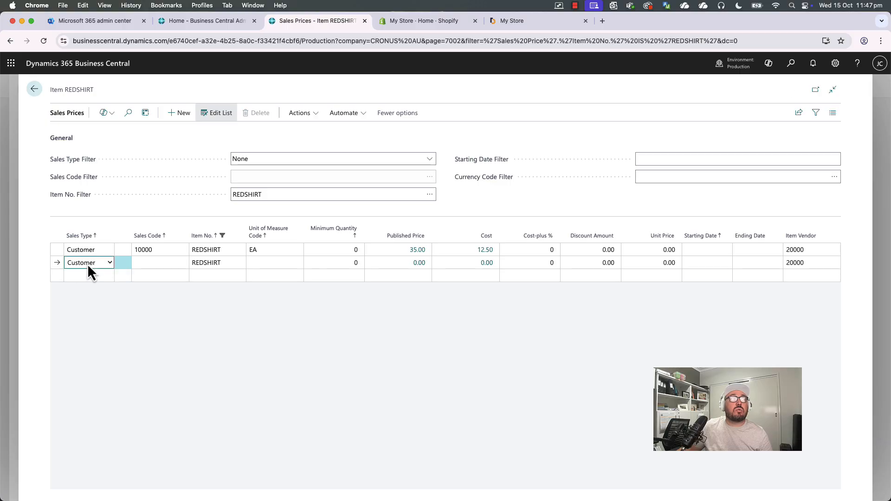
{"action": "left_click", "coordinate": [88, 264]}
{"action": "left_click", "coordinate": [98, 273]}
{"action": "left_click", "coordinate": [168, 262]}
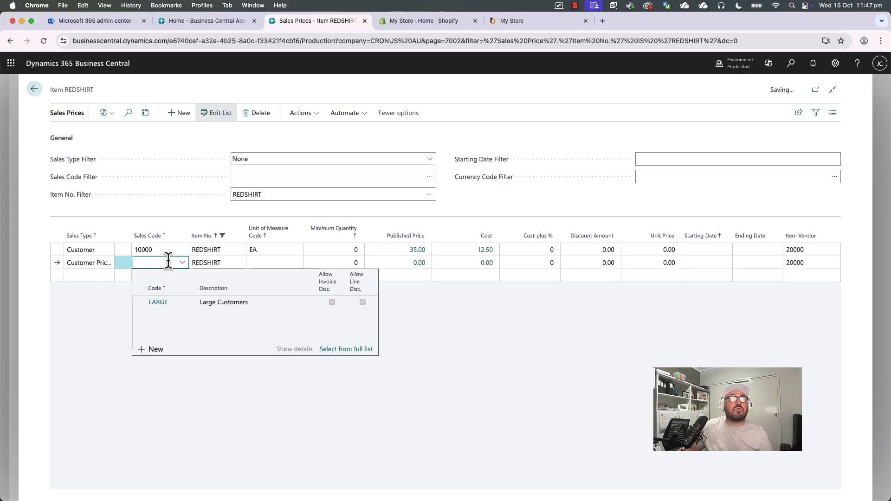
{"action": "left_click", "coordinate": [226, 305]}
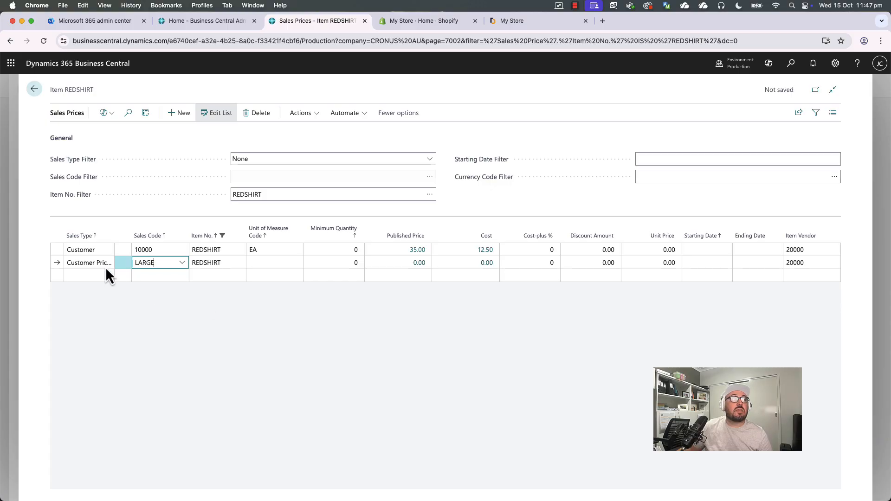
Add an All Customers sales price line.
{"action": "left_click", "coordinate": [91, 274]}
{"action": "left_click", "coordinate": [91, 275]}
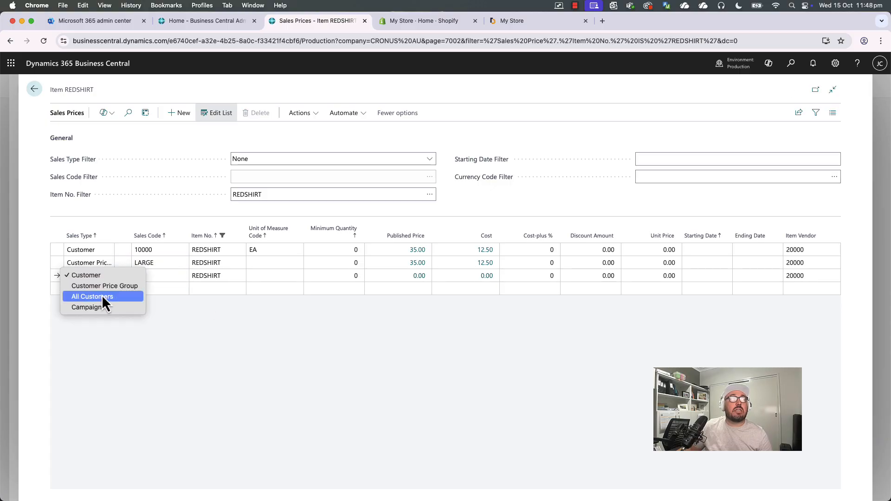
{"action": "left_click", "coordinate": [101, 296]}
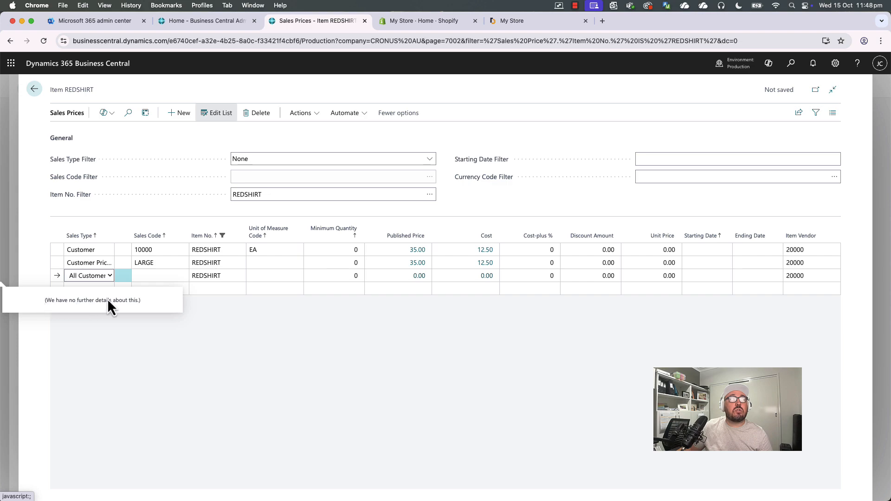
{"action": "left_click", "coordinate": [95, 293]}
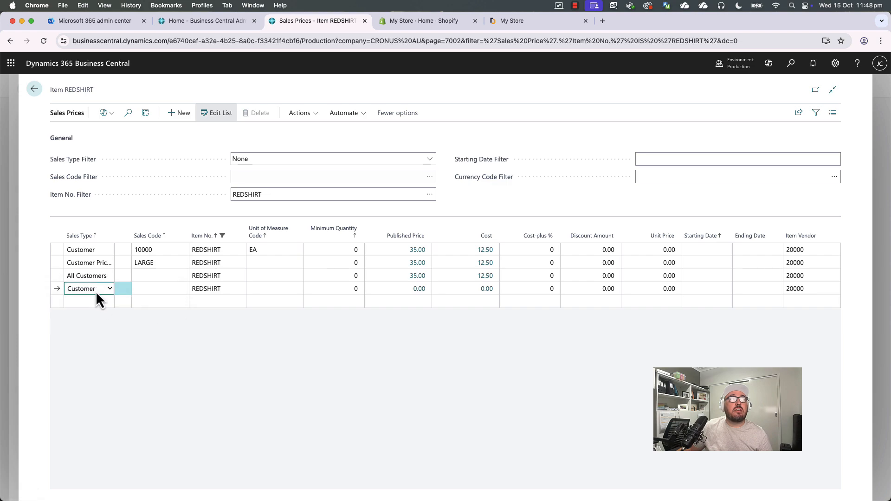
Add a Campaign sales price line with code CP1001.
{"action": "left_click", "coordinate": [96, 291]}
{"action": "left_click", "coordinate": [96, 320]}
{"action": "left_click", "coordinate": [158, 288]}
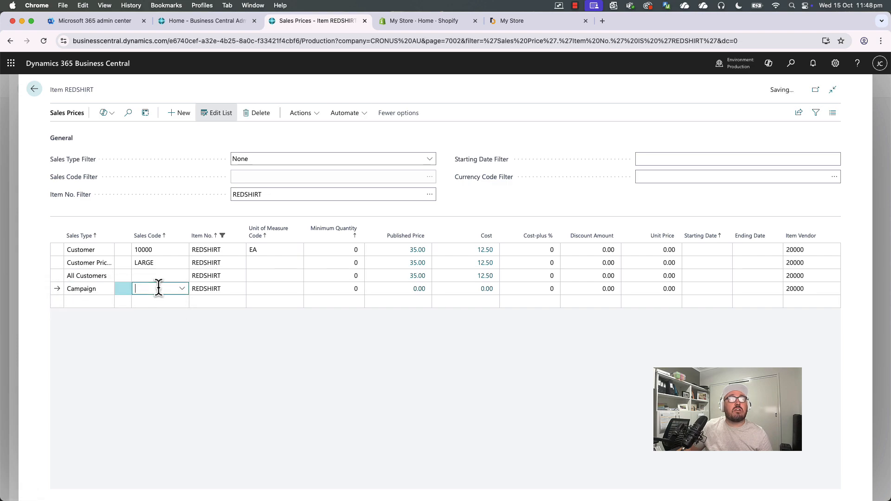
{"action": "left_click", "coordinate": [229, 332]}
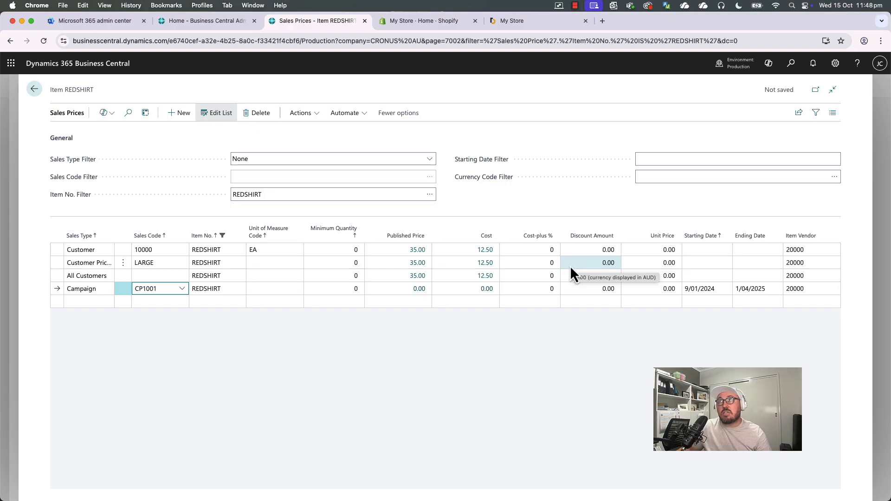
Select the sales price lines and delete them.
{"action": "left_click", "coordinate": [126, 255], "text": "shift"}
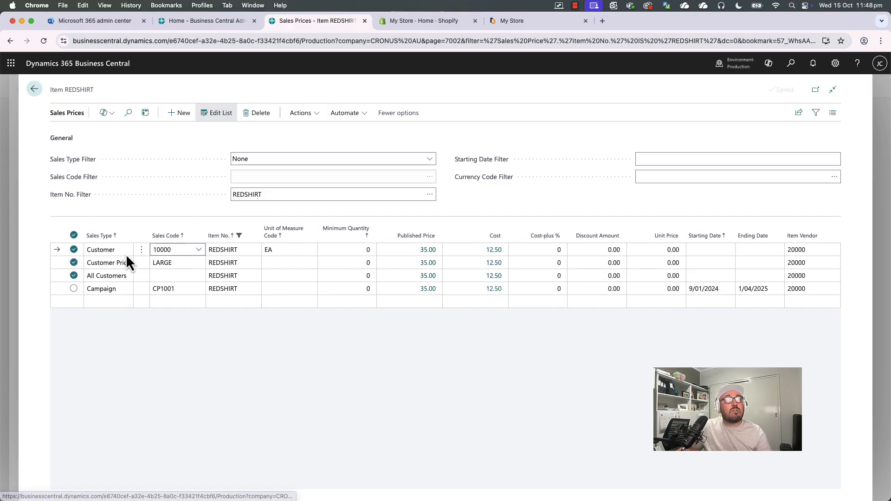
{"action": "left_click", "coordinate": [74, 289]}
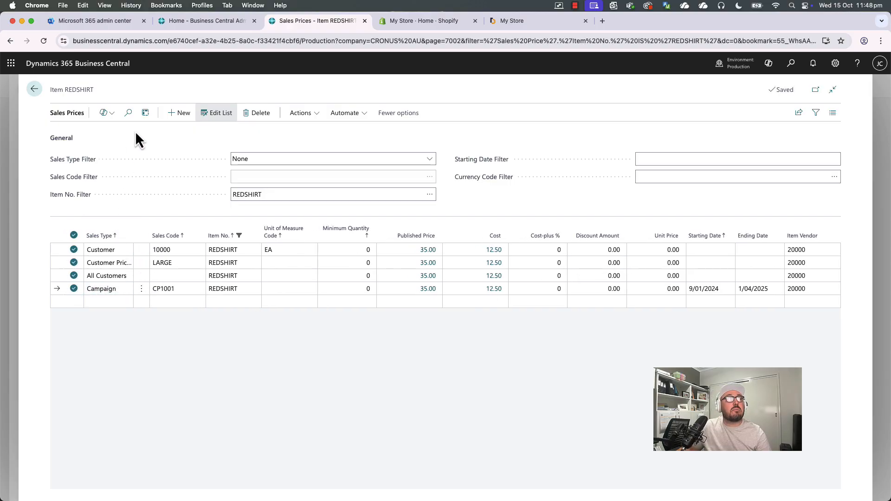
{"action": "left_click", "coordinate": [255, 120]}
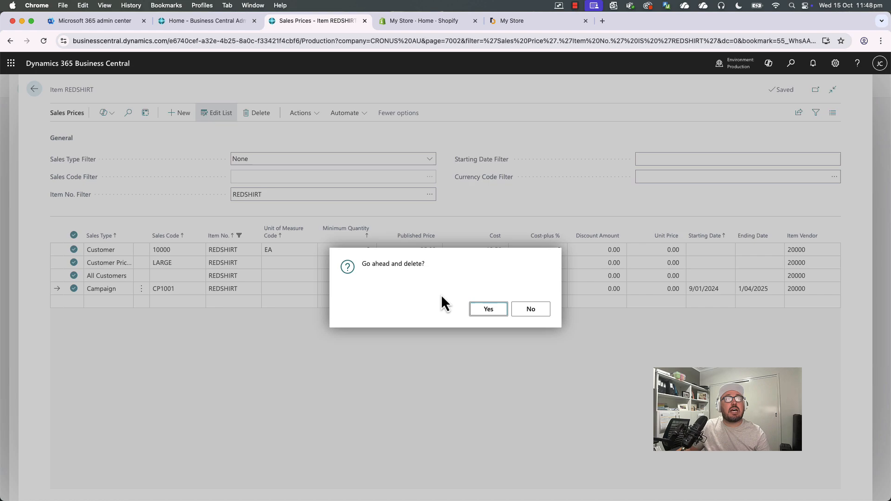
{"action": "left_click", "coordinate": [492, 308]}
Change the remaining line to All Customers with unit of measure EA and minimum quantity 10.
{"action": "left_click", "coordinate": [102, 252]}
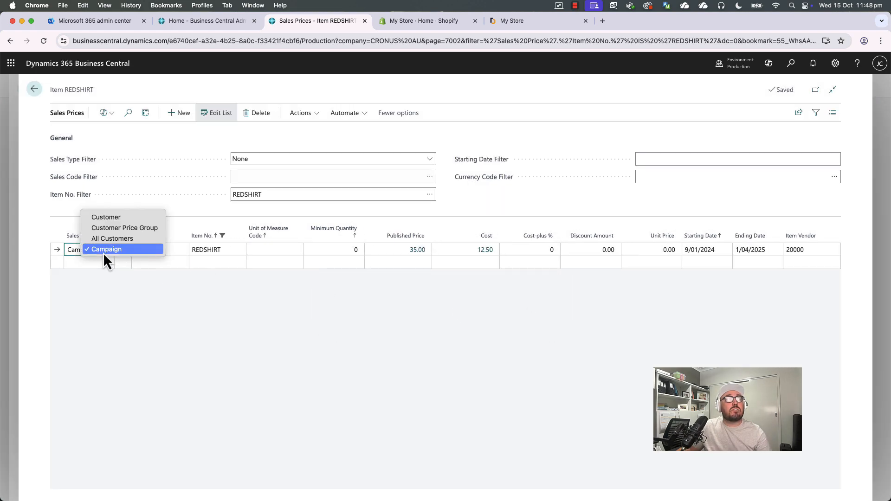
{"action": "left_click", "coordinate": [105, 238]}
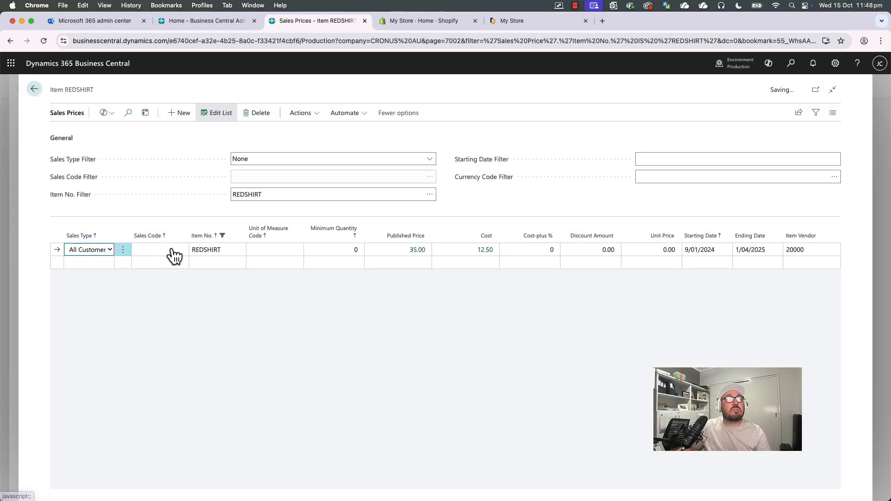
{"action": "left_click", "coordinate": [280, 254]}
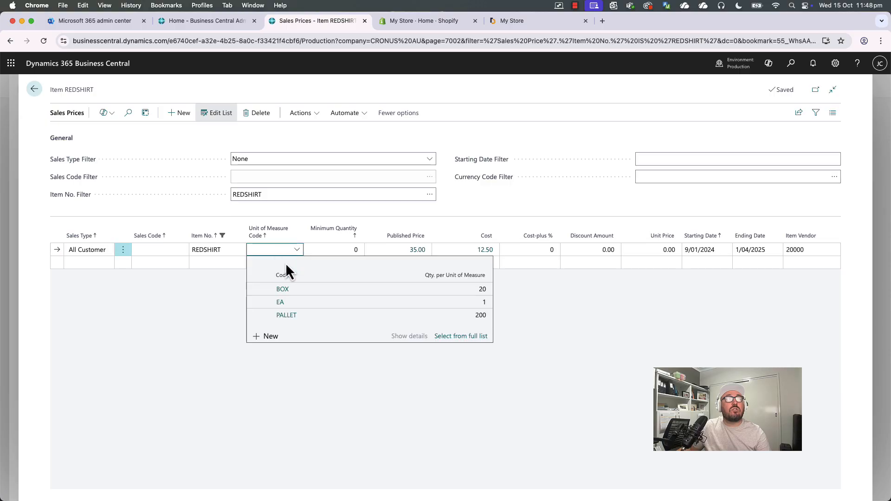
{"action": "left_click", "coordinate": [298, 301]}
{"action": "left_click", "coordinate": [335, 251]}
{"action": "type", "text": "10"}
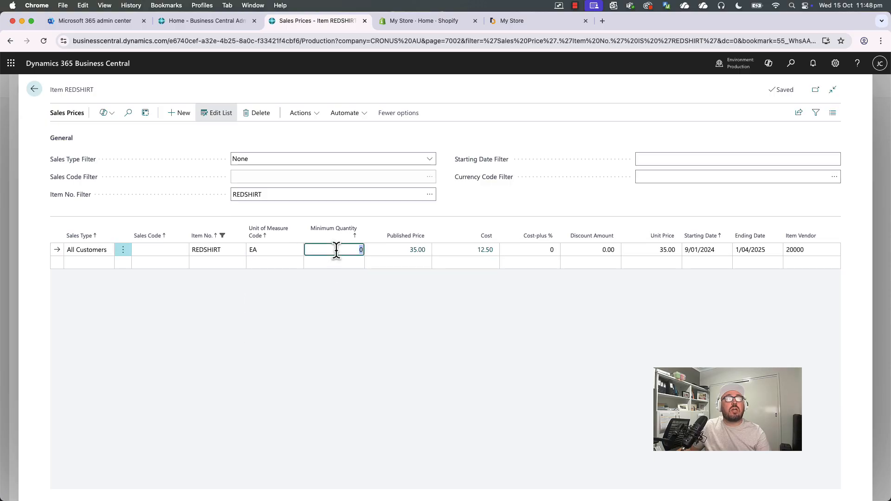
{"action": "key", "text": "Tab"}
{"action": "key", "text": "Tab"}
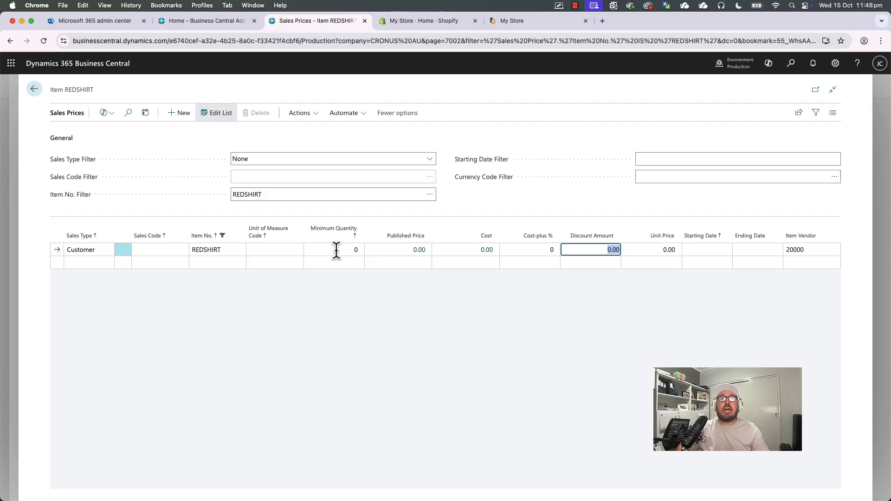
Set the price line's Sales Type to All Customers and its unit of measure to EA.
{"action": "key", "text": "shift+Tab"}
{"action": "key", "text": "shift+Tab"}
{"action": "key", "text": "shift+Tab"}
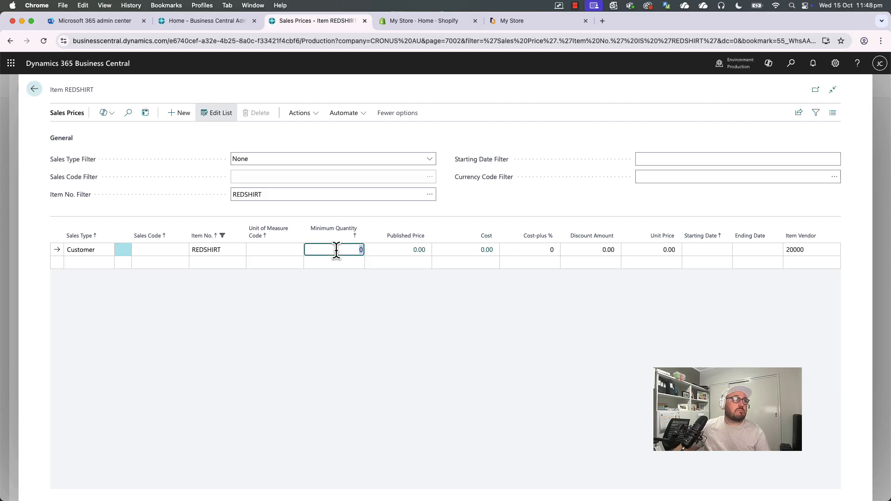
{"action": "left_click", "coordinate": [105, 250]}
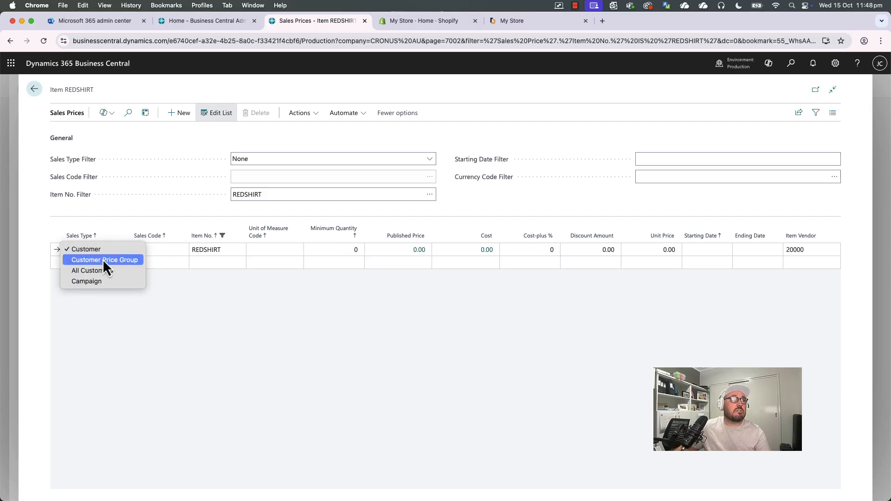
{"action": "left_click", "coordinate": [104, 272]}
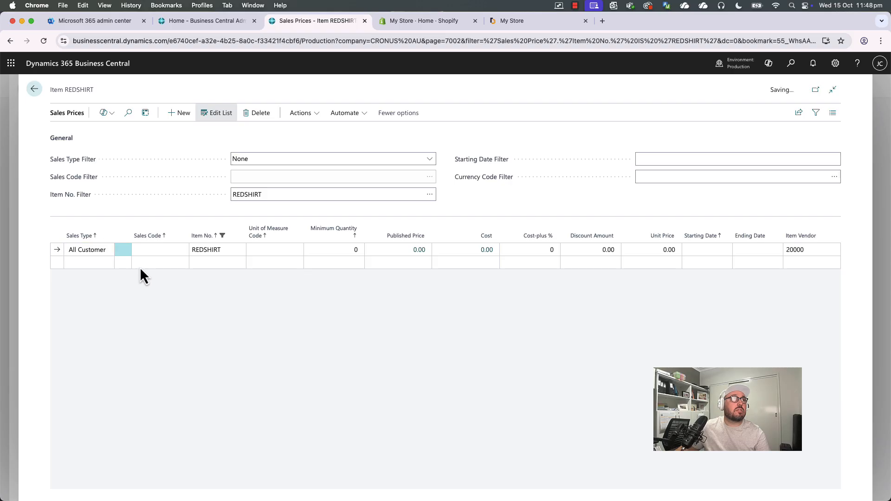
{"action": "left_click", "coordinate": [265, 250]}
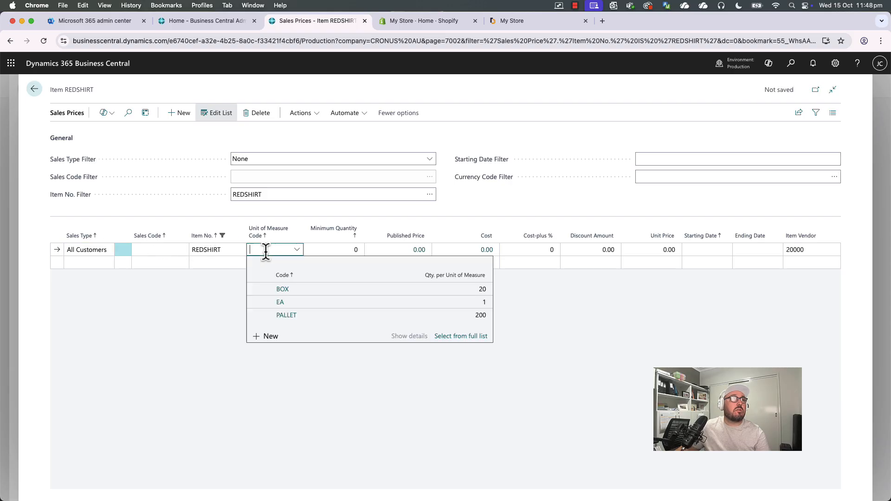
{"action": "left_click", "coordinate": [290, 300]}
Set the line's minimum quantity to 10 and its unit price to 30.
{"action": "left_click", "coordinate": [341, 249]}
{"action": "type", "text": "1"}
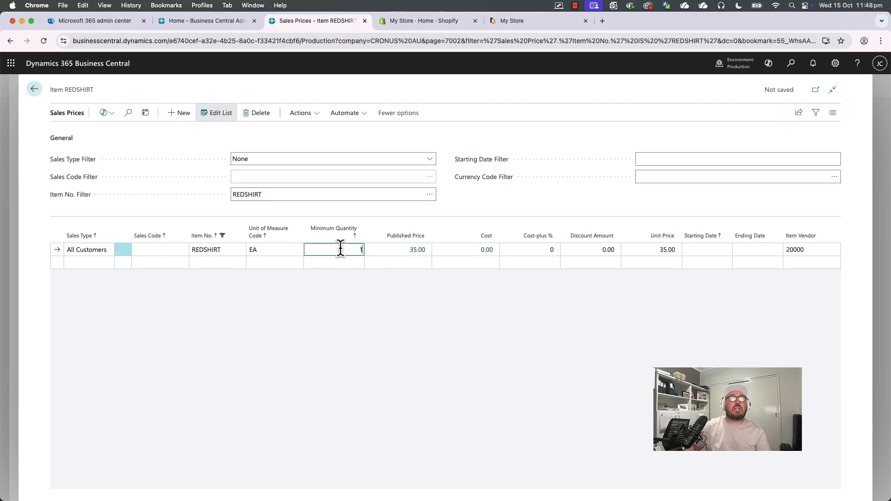
{"action": "type", "text": "0"}
{"action": "key", "text": "Tab"}
{"action": "key", "text": "Tab"}
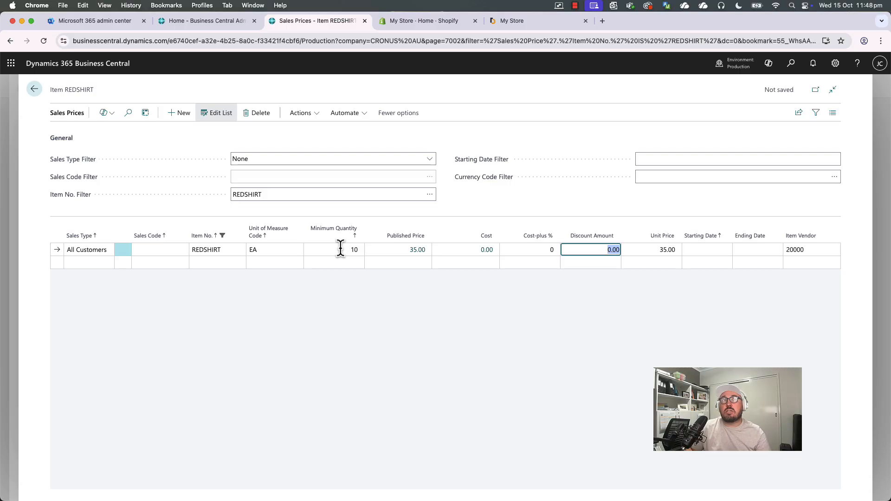
{"action": "key", "text": "Tab"}
{"action": "type", "text": "30"}
{"action": "key", "text": "Tab"}
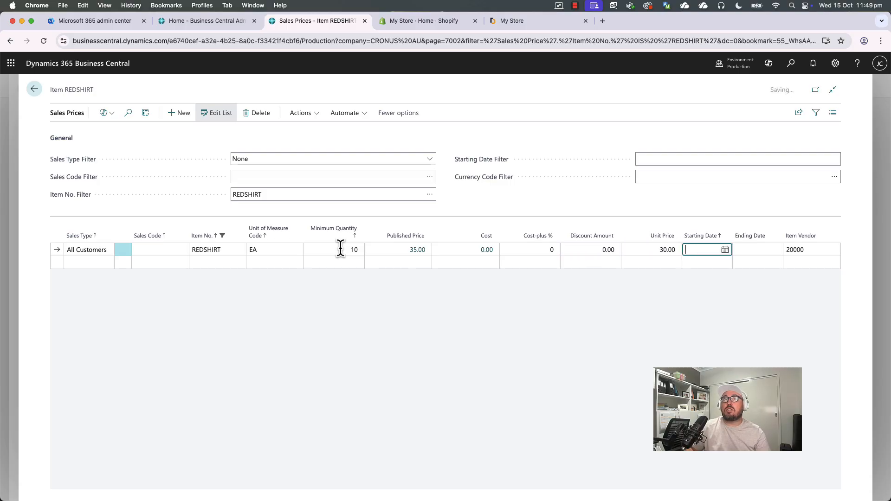
Add a new sales price line for REDSHIRT and set its Sales Type to All Customers.
{"action": "key", "text": "shift+Tab"}
{"action": "key", "text": "shift+Tab"}
{"action": "key", "text": "Down"}
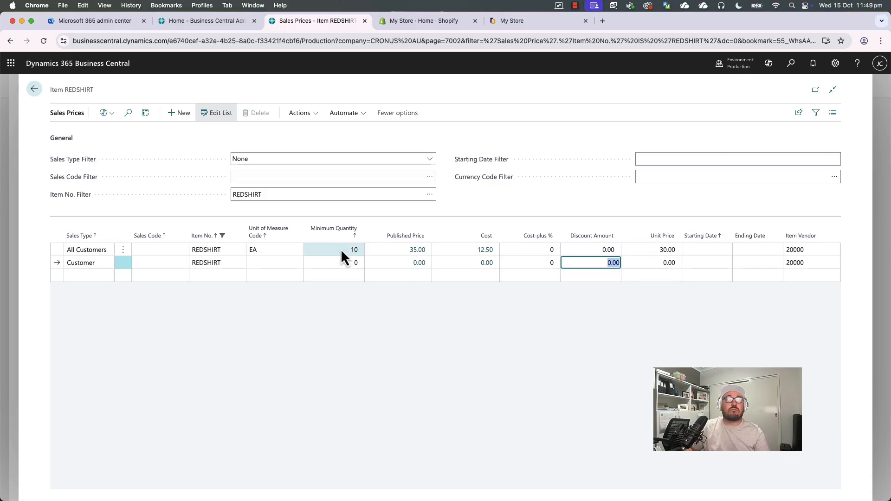
{"action": "key", "text": "shift+Tab"}
{"action": "key", "text": "shift+Tab"}
{"action": "key", "text": "shift+Tab"}
{"action": "key", "text": "shift+Tab"}
{"action": "key", "text": "shift+Tab"}
{"action": "key", "text": "shift+Tab"}
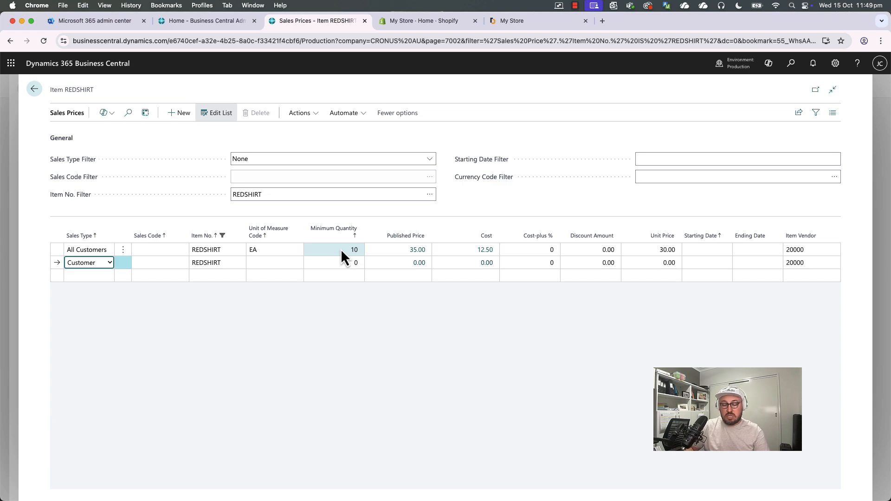
{"action": "key", "text": "a"}
Set the new line's minimum quantity to 20.
{"action": "key", "text": "Tab"}
{"action": "key", "text": "Tab"}
{"action": "key", "text": "Tab"}
{"action": "key", "text": "Tab"}
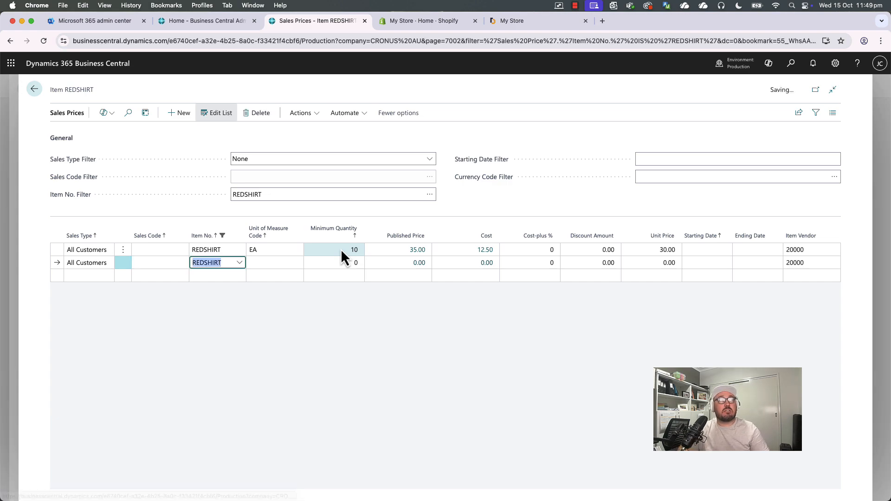
{"action": "type", "text": "20"}
{"action": "key", "text": "Tab"}
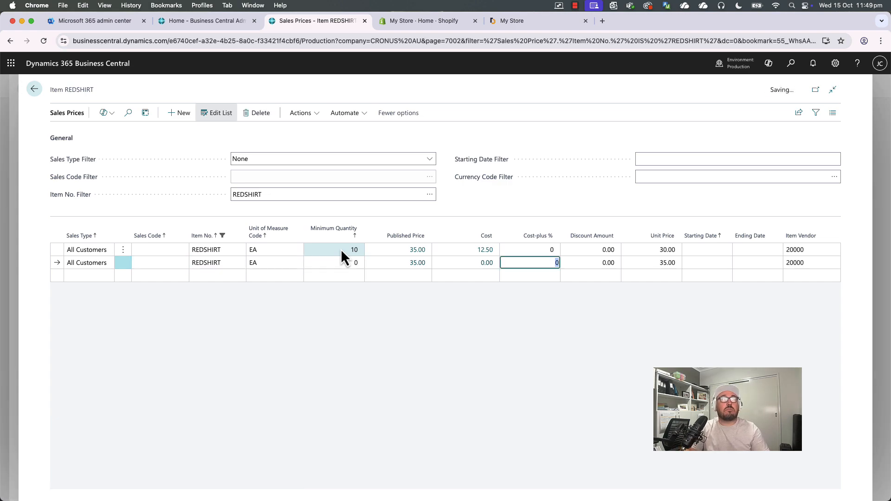
{"action": "key", "text": "Tab"}
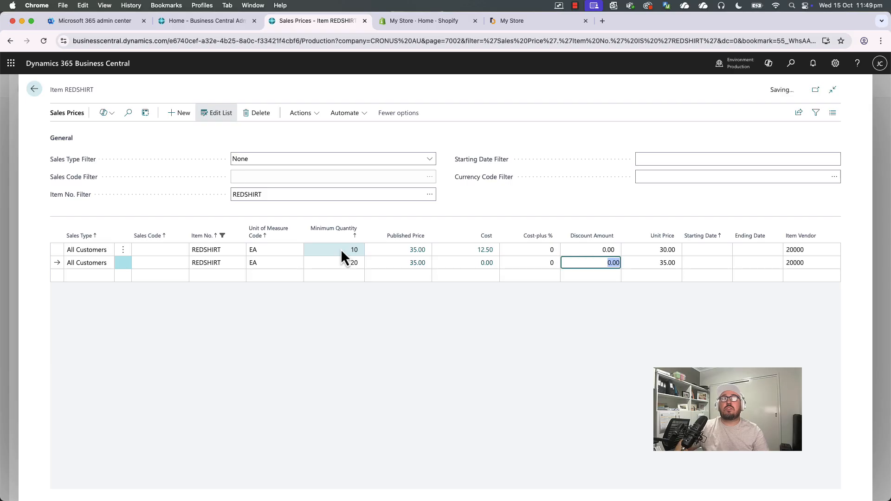
Set the 20-unit line's Cost-plus % to 60, trying 15, 30 and 50 along the way.
{"action": "key", "text": "shift+Tab"}
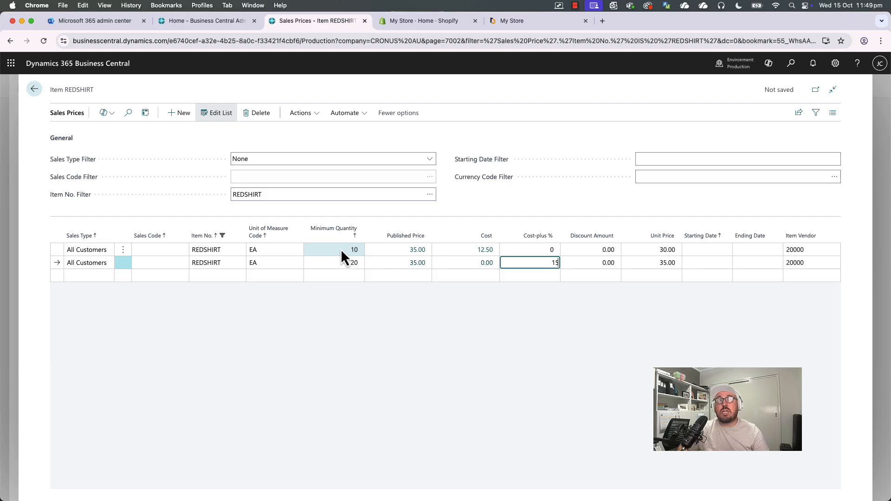
{"action": "key", "text": "Up"}
{"action": "key", "text": "Down"}
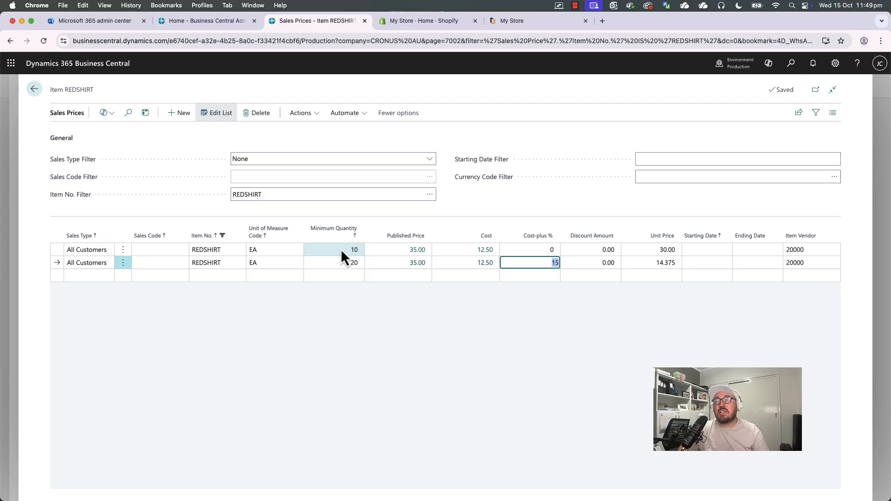
{"action": "type", "text": "30"}
{"action": "key", "text": "Up"}
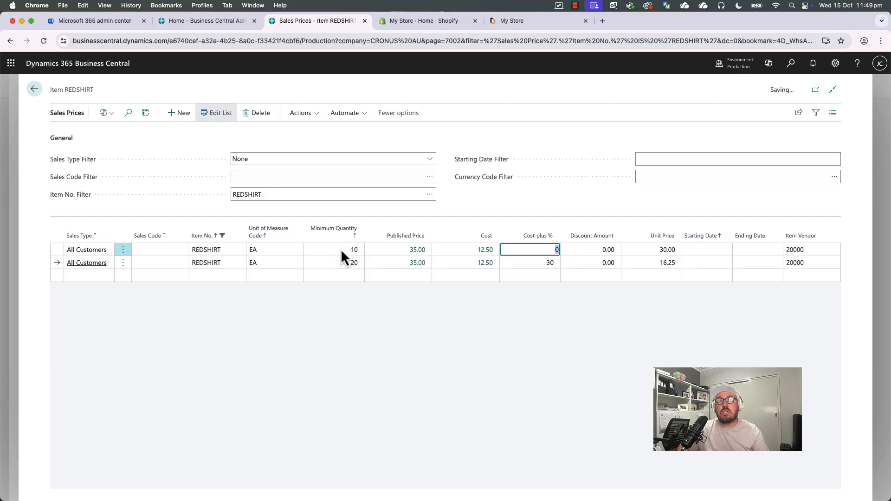
{"action": "key", "text": "Down"}
{"action": "type", "text": "50"}
{"action": "key", "text": "Up"}
{"action": "key", "text": "Down"}
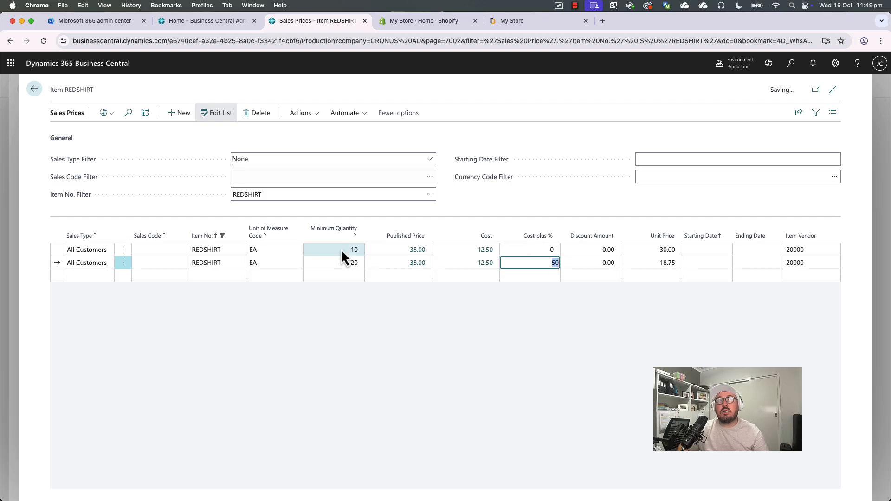
{"action": "type", "text": "60"}
{"action": "key", "text": "Up"}
{"action": "key", "text": "Down"}
{"action": "key", "text": "Tab"}
{"action": "key", "text": "Tab"}
{"action": "key", "text": "Up"}
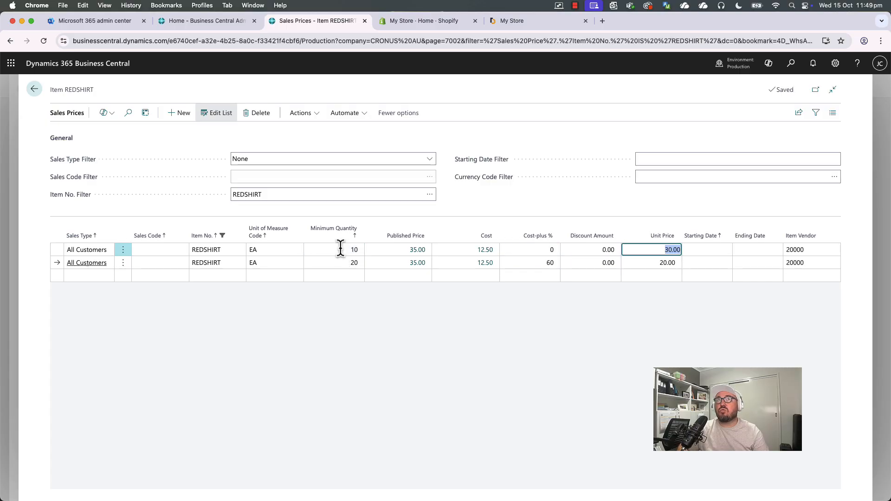
Review the 20-unit line's minimum quantity, unit price and Cost-plus % fields.
{"action": "key", "text": "Down"}
{"action": "key", "text": "shift+Tab"}
{"action": "key", "text": "shift+Tab"}
{"action": "key", "text": "shift+Tab"}
{"action": "key", "text": "shift+Tab"}
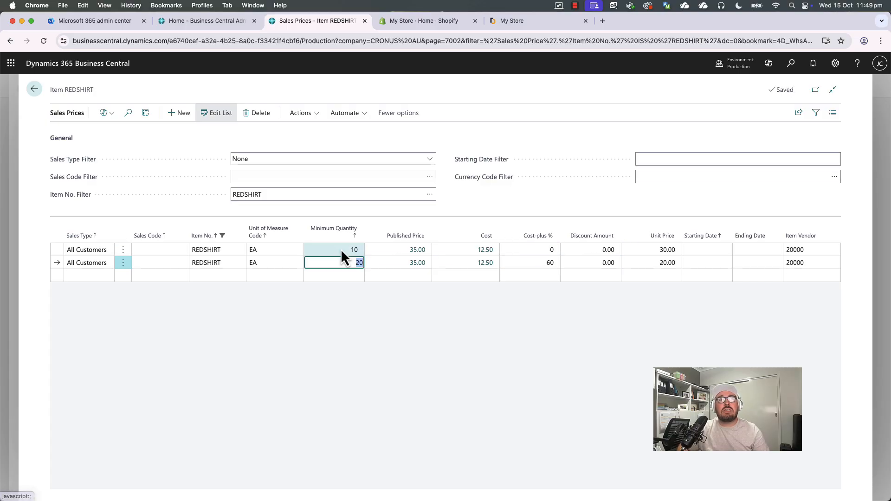
{"action": "key", "text": "Tab"}
{"action": "key", "text": "Tab"}
{"action": "key", "text": "Tab"}
{"action": "key", "text": "Tab"}
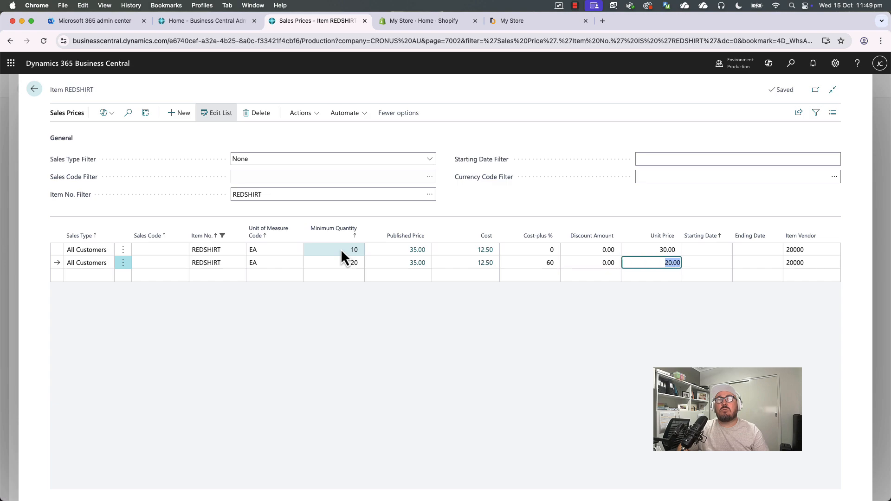
{"action": "key", "text": "Up"}
{"action": "key", "text": "Down"}
{"action": "key", "text": "shift+Tab"}
{"action": "key", "text": "shift+Tab"}
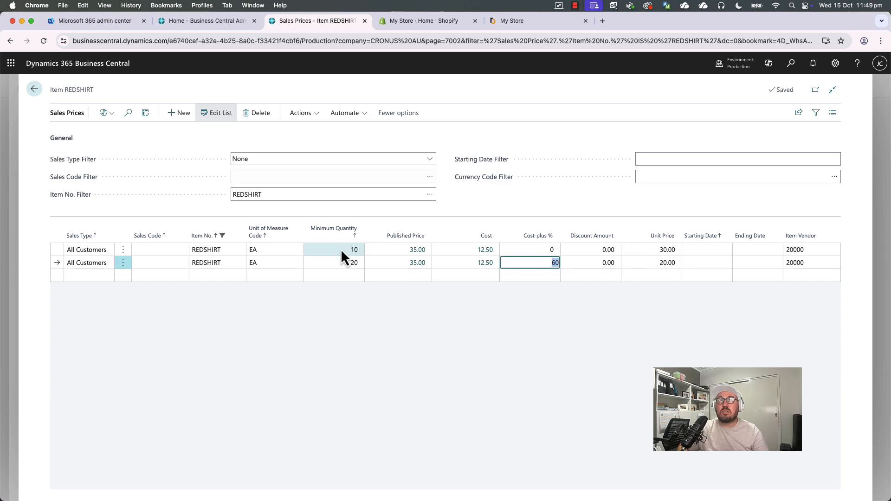
{"action": "key", "text": "shift+Tab"}
{"action": "key", "text": "shift+Tab"}
{"action": "key", "text": "shift+Tab"}
{"action": "key", "text": "shift+Tab"}
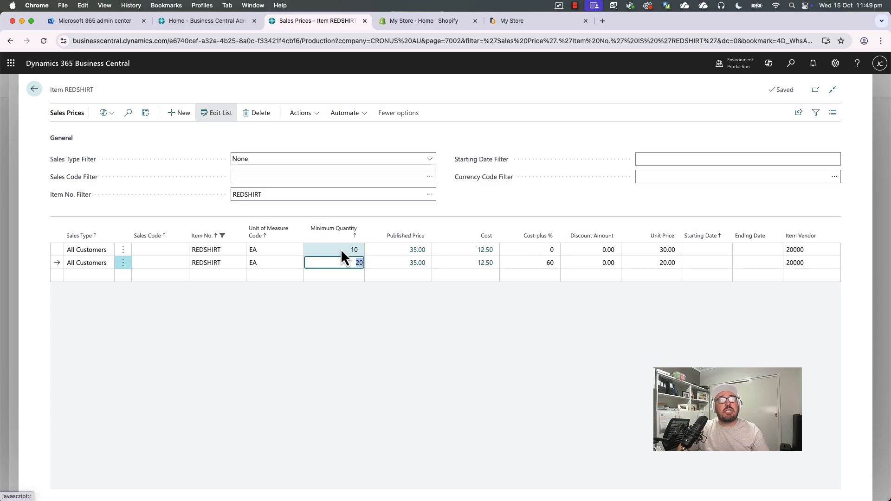
Add a Customer Price Group line for LARGE with unit of measure EA and unit price 15.
{"action": "left_click", "coordinate": [86, 277]}
{"action": "left_click", "coordinate": [103, 288]}
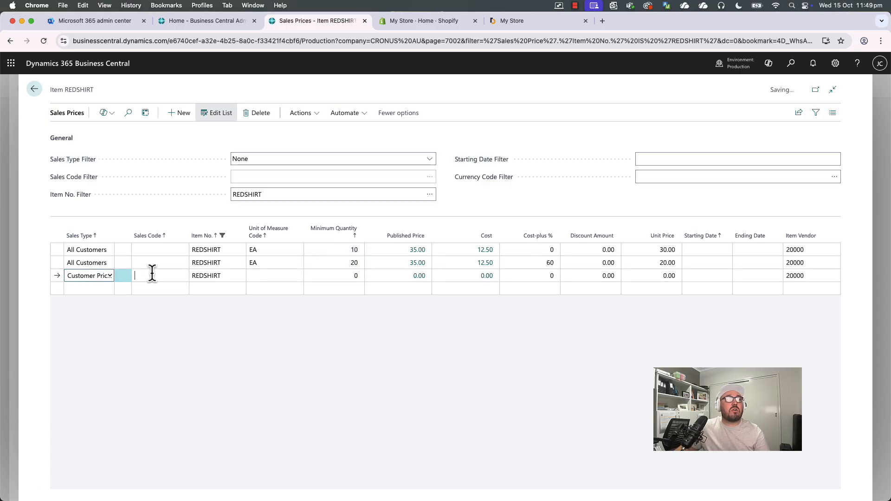
{"action": "left_click", "coordinate": [151, 275]}
{"action": "left_click", "coordinate": [173, 315]}
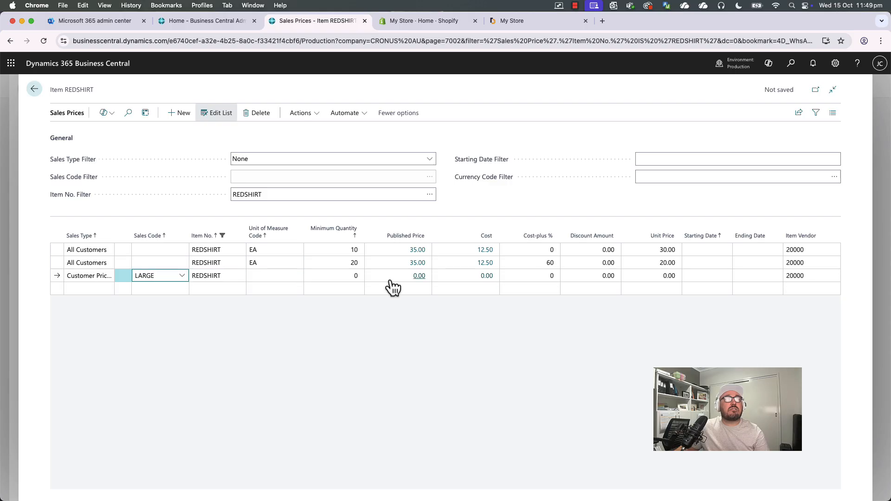
{"action": "left_click", "coordinate": [280, 278]}
{"action": "left_click", "coordinate": [296, 328]}
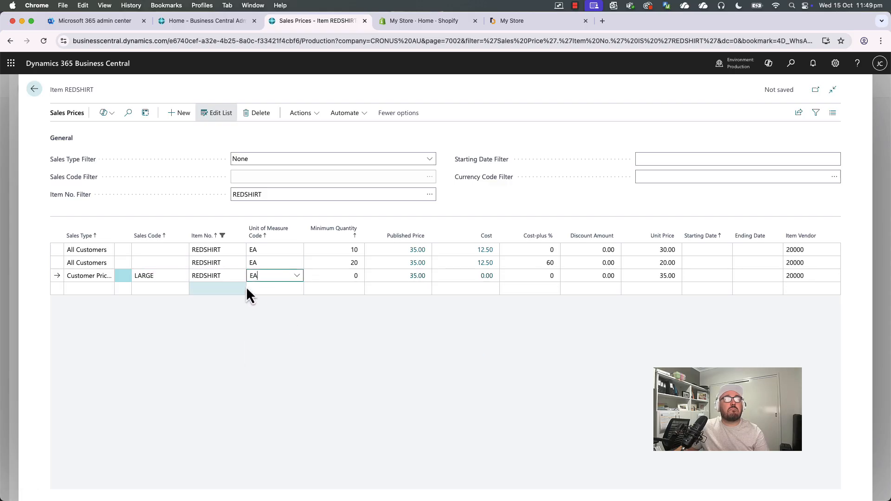
{"action": "left_click", "coordinate": [652, 278]}
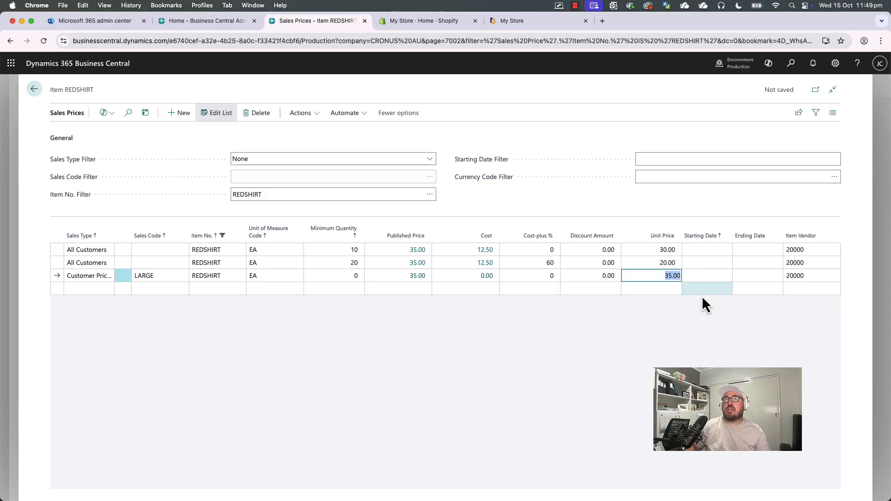
{"action": "type", "text": "15"}
{"action": "key", "text": "Up"}
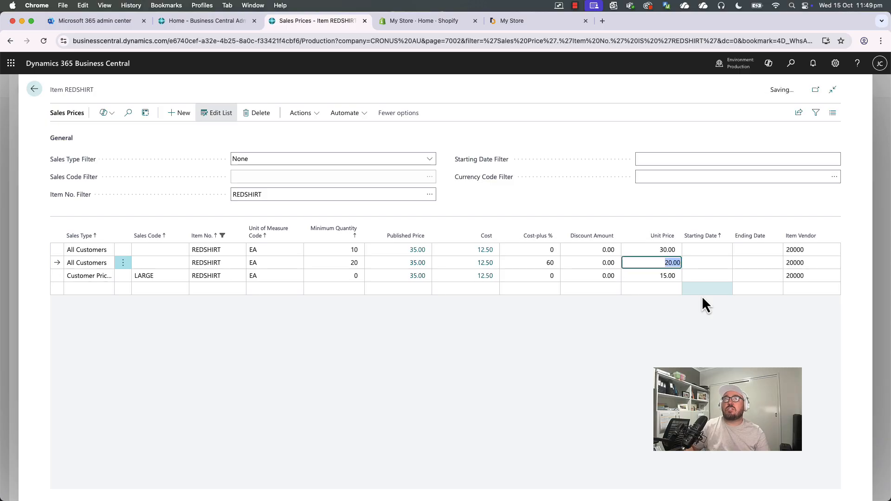
{"action": "left_click", "coordinate": [627, 321]}
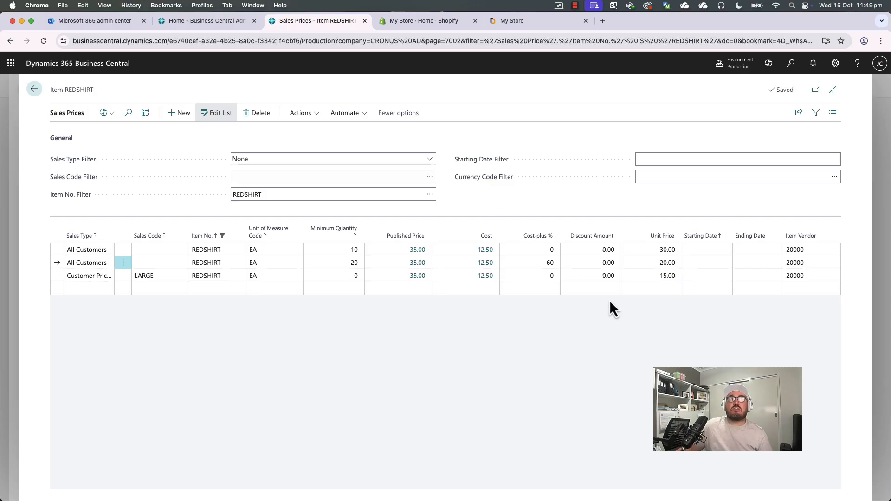
{"action": "left_click", "coordinate": [259, 194]}
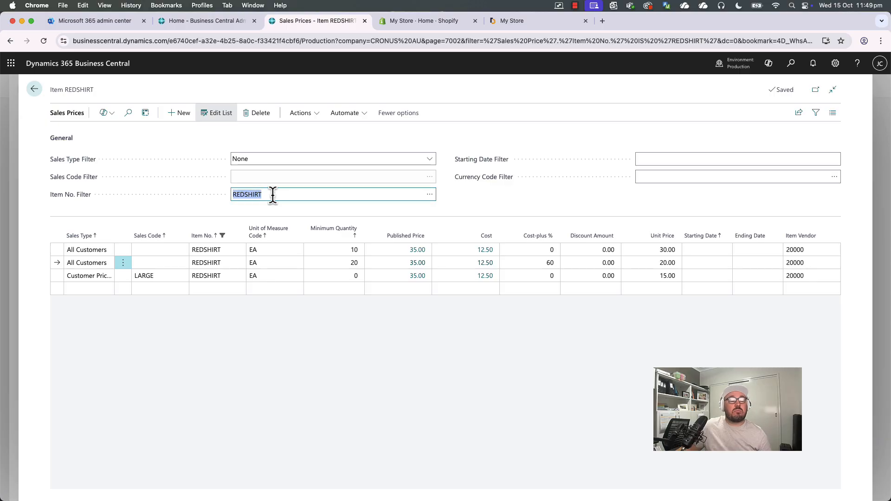
{"action": "key", "text": "super+s"}
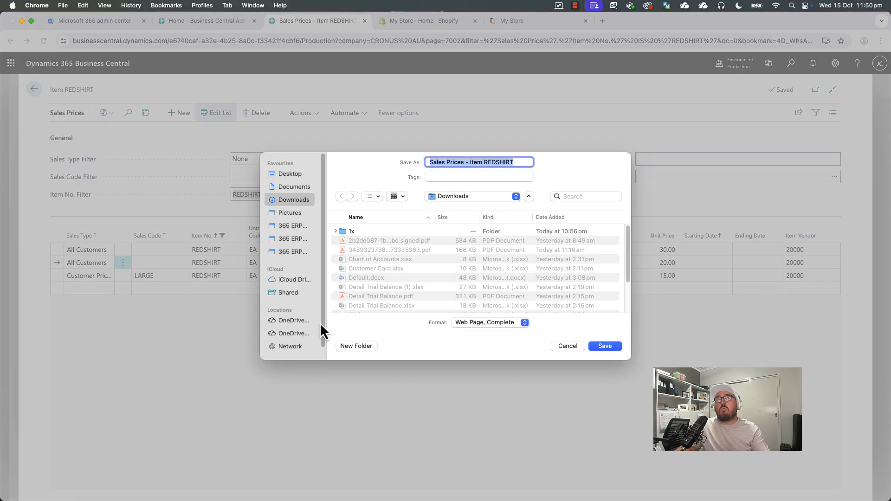
{"action": "left_click", "coordinate": [571, 346]}
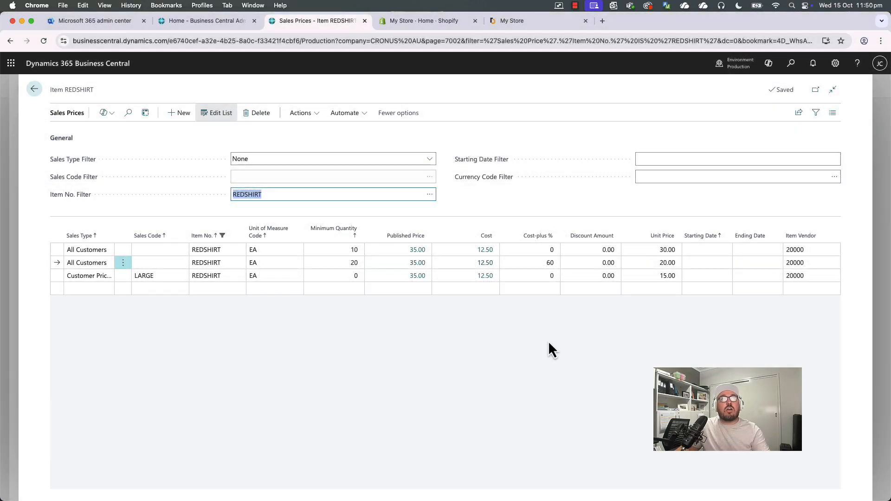
Leave the sales prices page and the item card to return to the Items list.
{"action": "left_click", "coordinate": [302, 194]}
{"action": "key", "text": "super+a"}
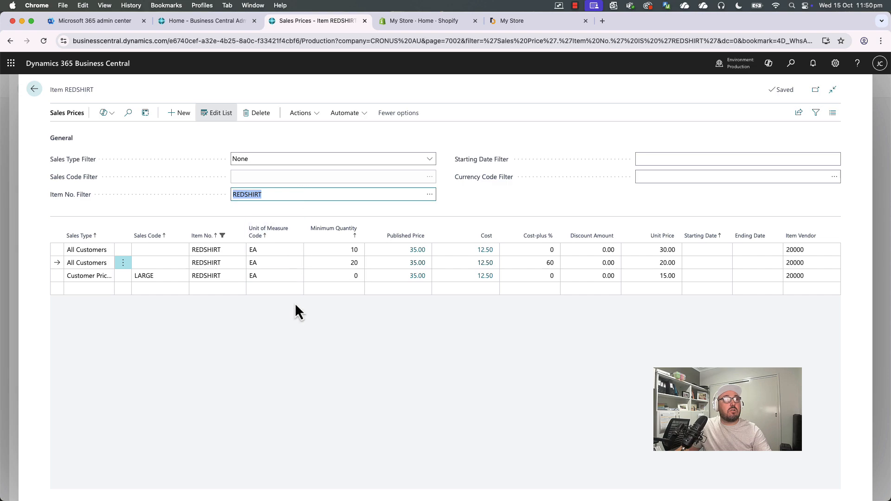
{"action": "left_click", "coordinate": [289, 345]}
{"action": "key", "text": "Escape"}
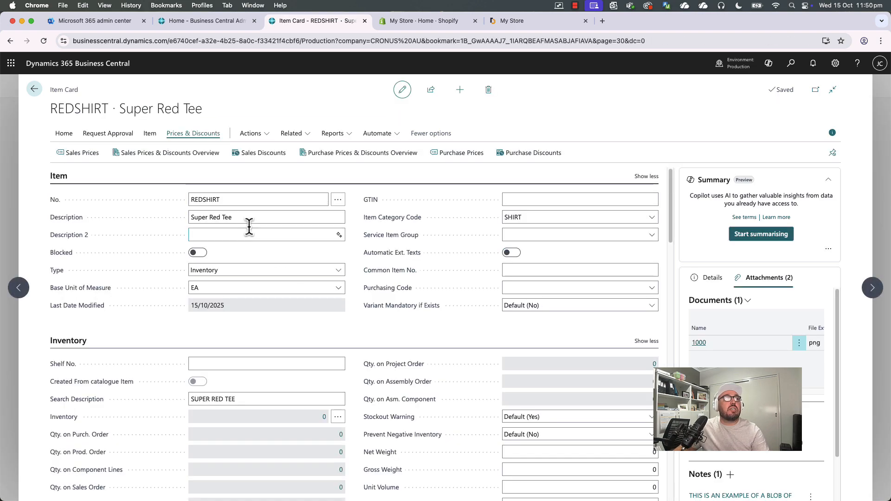
{"action": "key", "text": "Escape"}
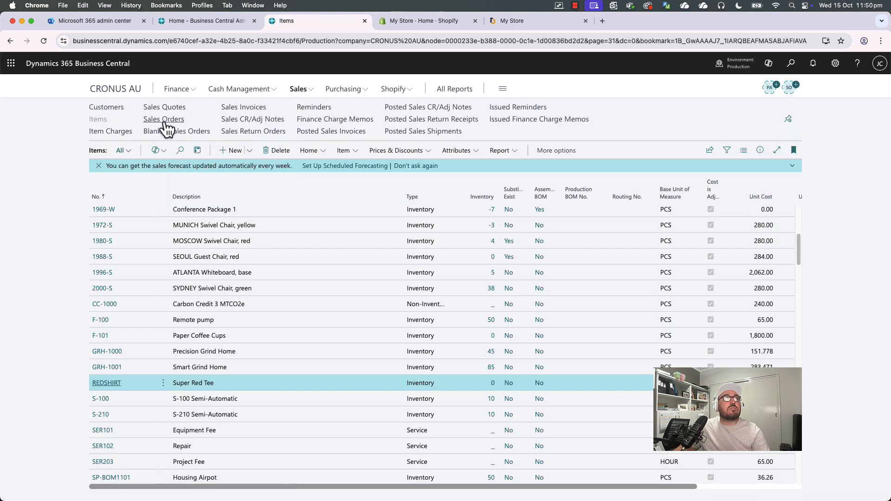
Create a new sales quote for customer Adatum Corporation.
{"action": "left_click", "coordinate": [166, 109]}
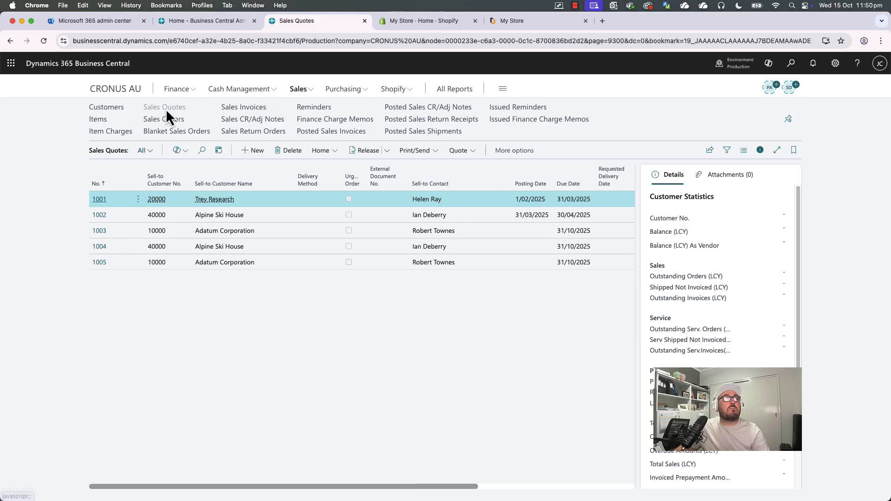
{"action": "left_click", "coordinate": [255, 151]}
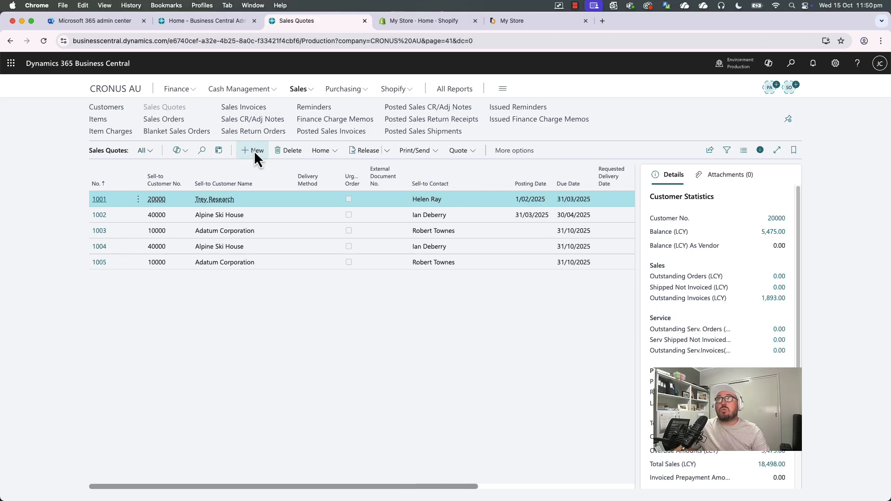
{"action": "left_click", "coordinate": [425, 201]}
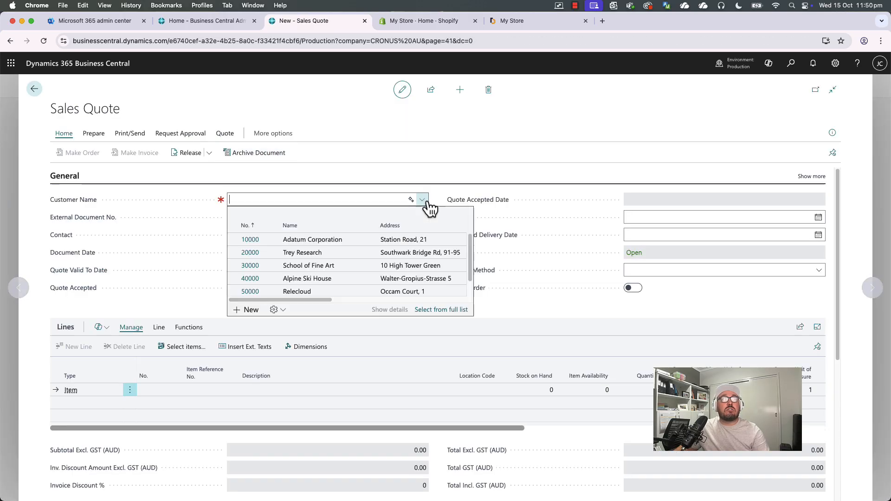
{"action": "left_click", "coordinate": [338, 238]}
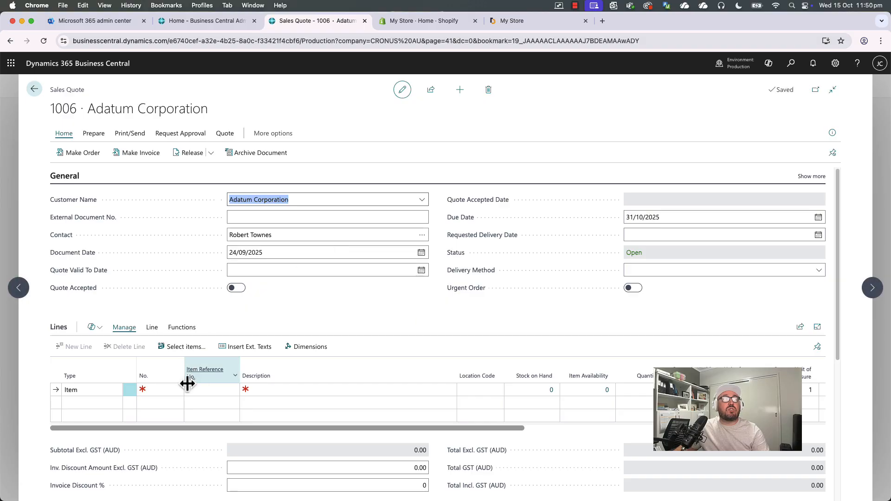
Add a REDSHIRT item line with quantity 1 to the quote.
{"action": "left_click", "coordinate": [173, 390]}
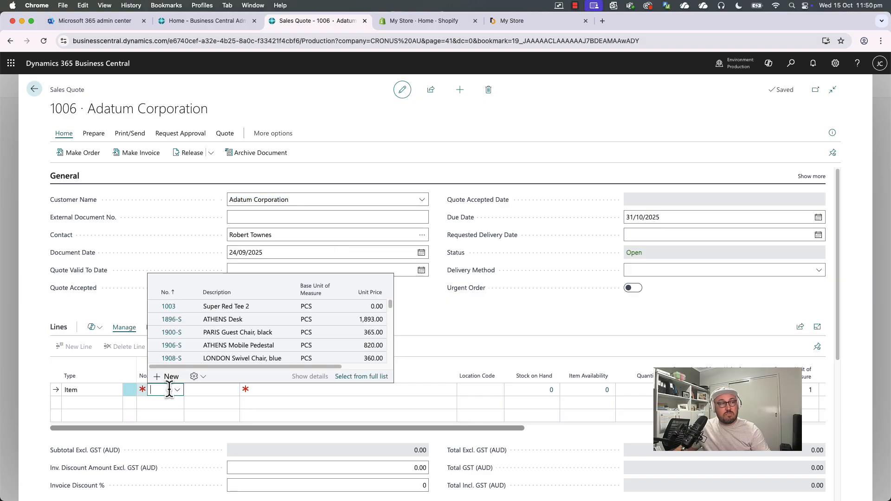
{"action": "type", "text": "REDSHIRT"}
{"action": "key", "text": "Tab"}
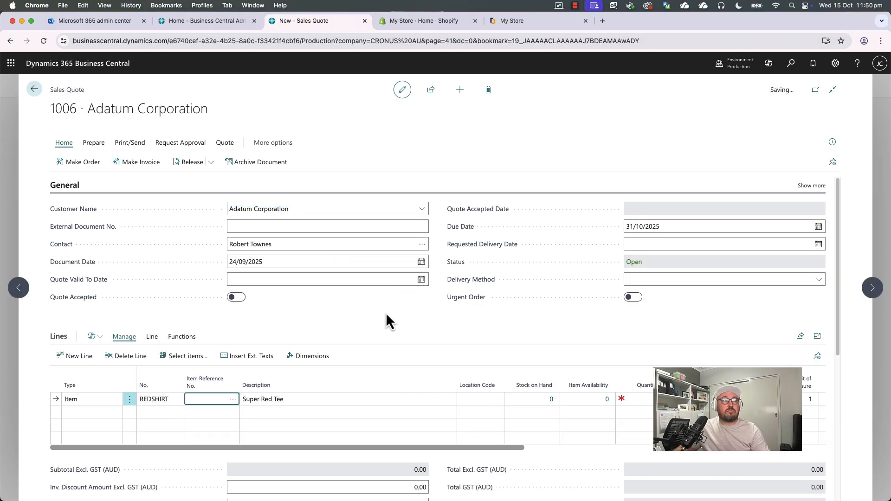
{"action": "key", "text": "Tab"}
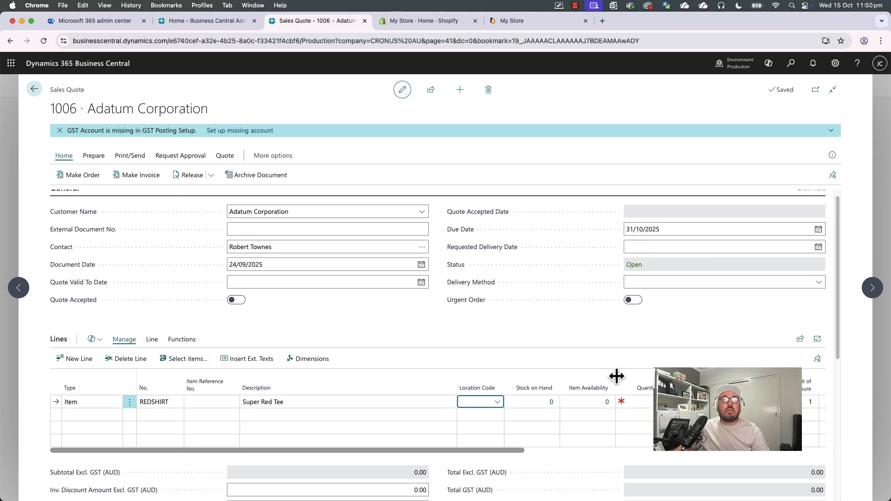
{"action": "left_click", "coordinate": [639, 402]}
{"action": "type", "text": "1"}
{"action": "key", "text": "Tab"}
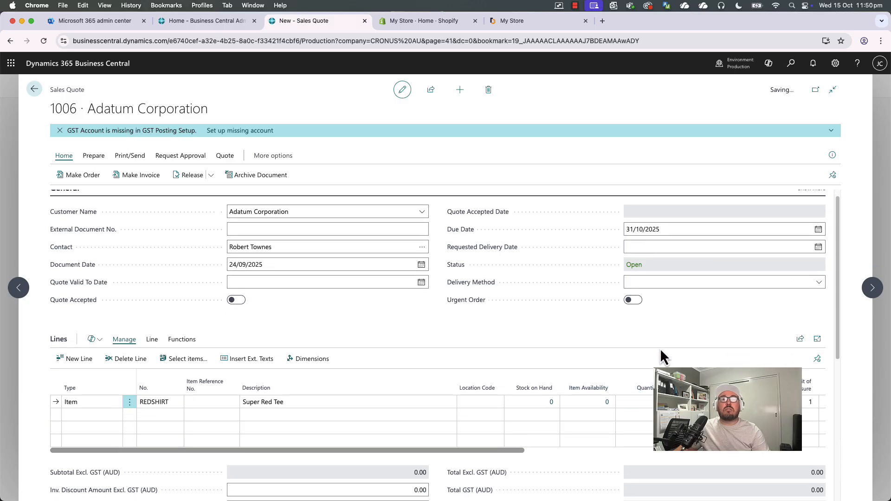
{"action": "scroll", "coordinate": [678, 352], "scroll_direction": "down", "scroll_amount": 1}
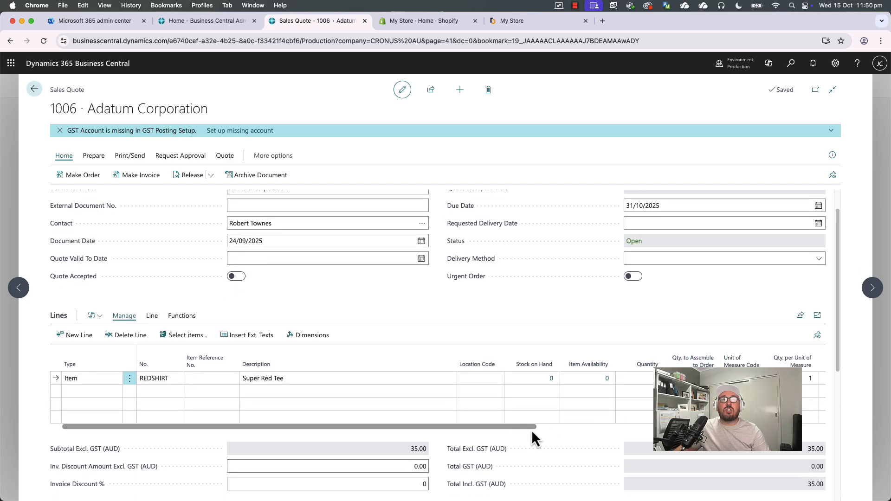
Change the REDSHIRT line's quantity on the quote to 10.
{"action": "scroll", "coordinate": [531, 430], "scroll_direction": "right", "scroll_amount": 8}
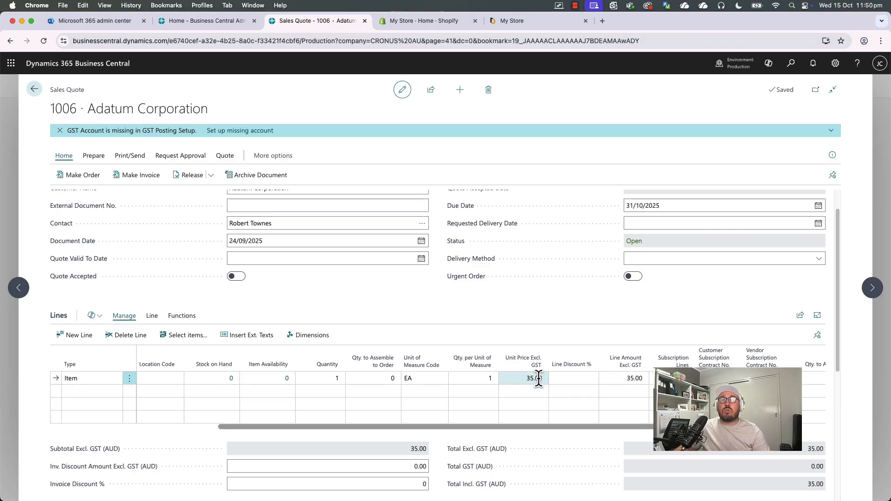
{"action": "left_click", "coordinate": [314, 378]}
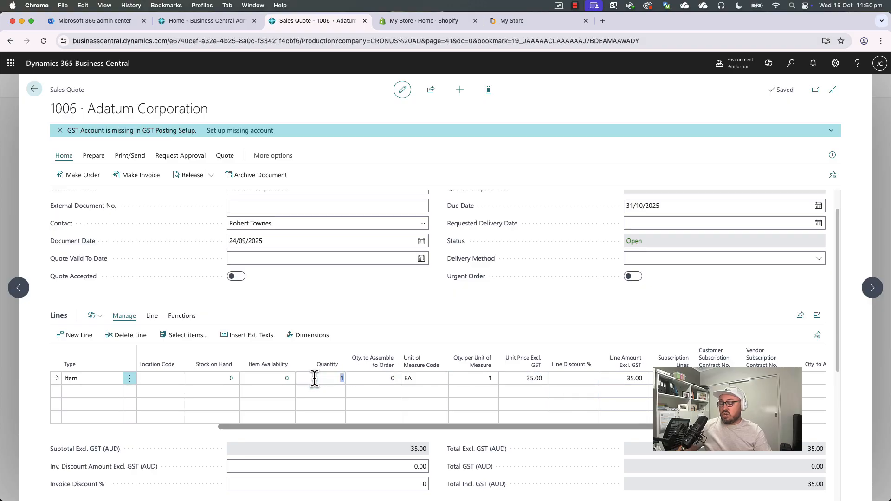
{"action": "type", "text": "10"}
{"action": "key", "text": "Tab"}
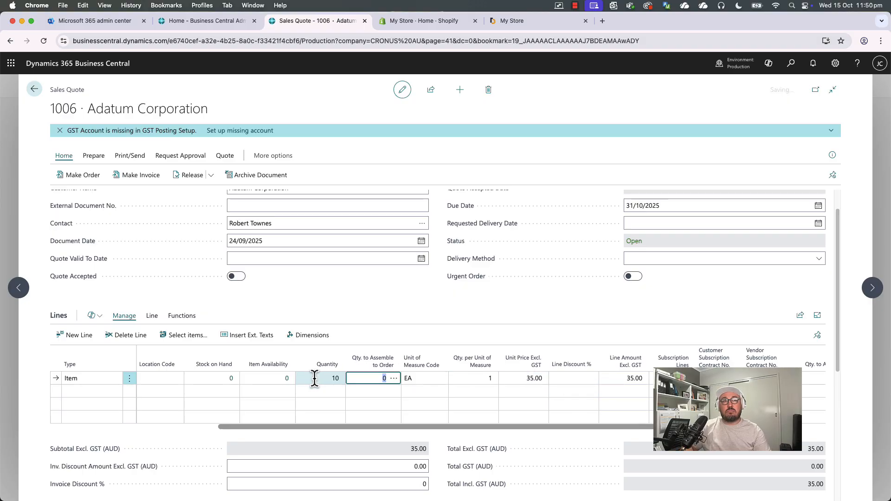
Change the REDSHIRT line's quantity on the quote to 20.
{"action": "left_click", "coordinate": [315, 378]}
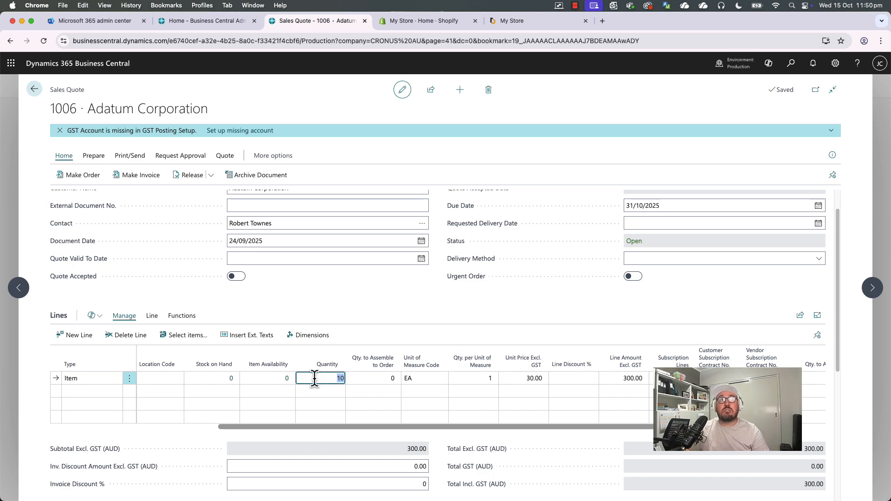
{"action": "key", "text": "Tab"}
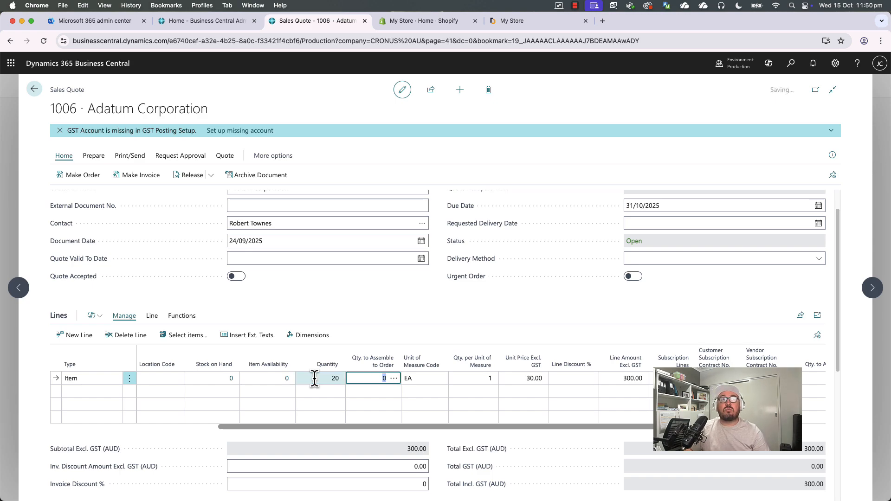
{"action": "left_click", "coordinate": [314, 378]}
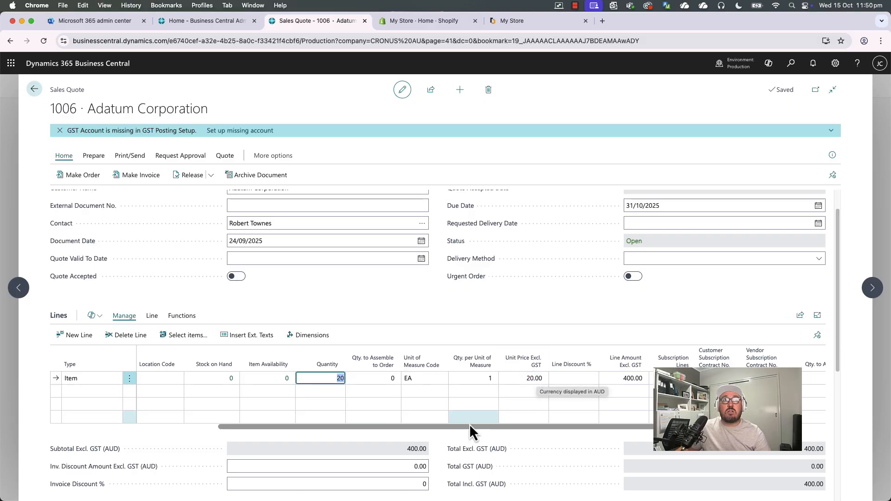
{"action": "left_click_drag", "start_coordinate": [473, 427], "coordinate": [133, 439]}
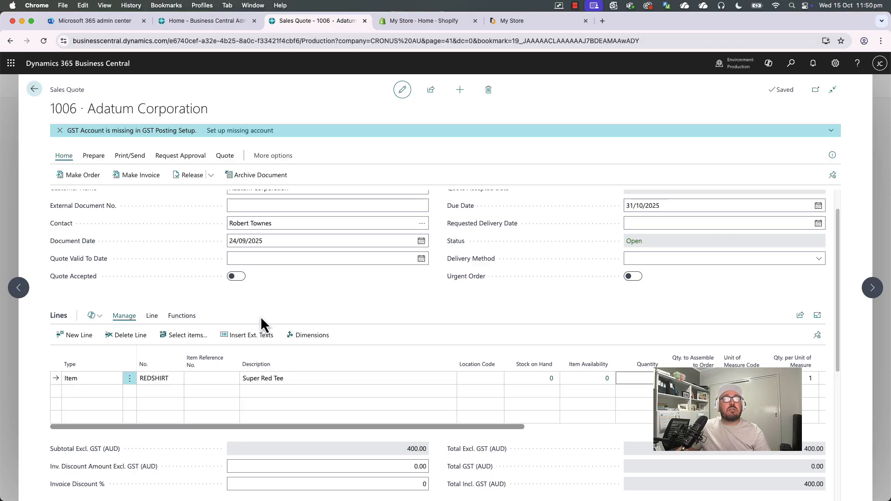
Open Adatum Corporation's customer card from the quote and set its Customer Price Group to LARGE.
{"action": "scroll", "coordinate": [269, 334], "scroll_direction": "down", "scroll_amount": 2}
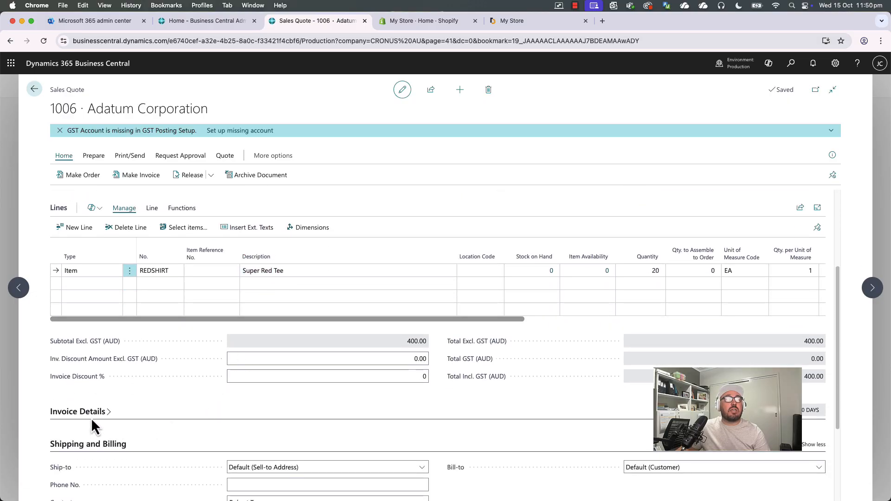
{"action": "left_click", "coordinate": [114, 413]}
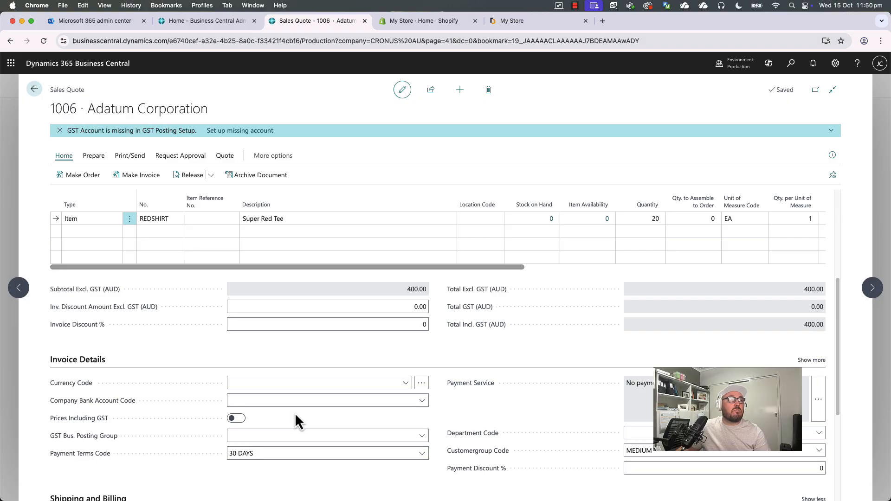
{"action": "scroll", "coordinate": [294, 413], "scroll_direction": "up", "scroll_amount": 4}
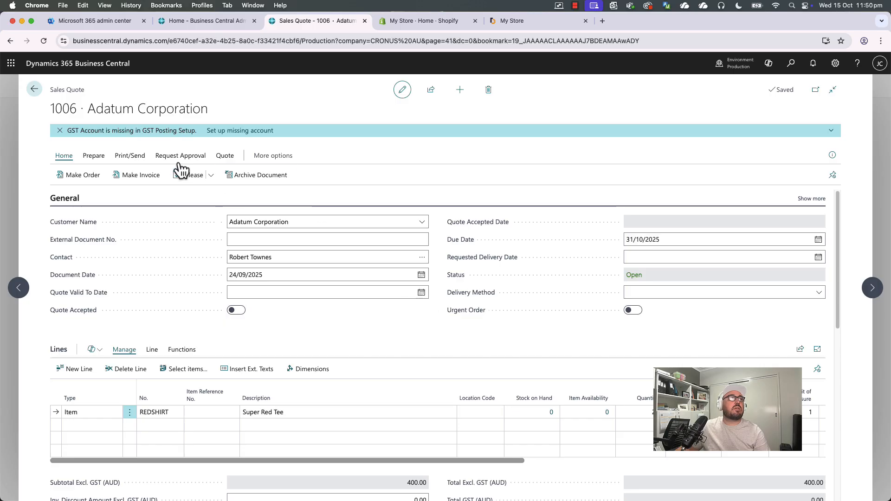
{"action": "left_click", "coordinate": [223, 157]}
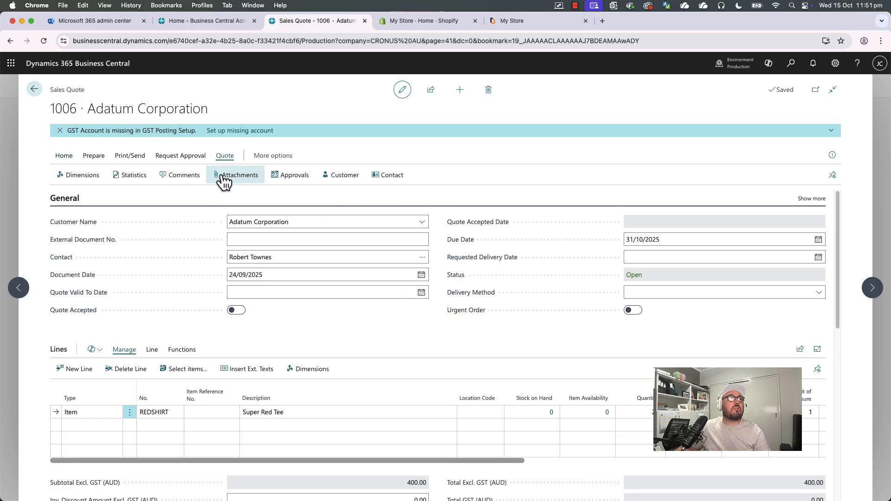
{"action": "left_click", "coordinate": [344, 181]}
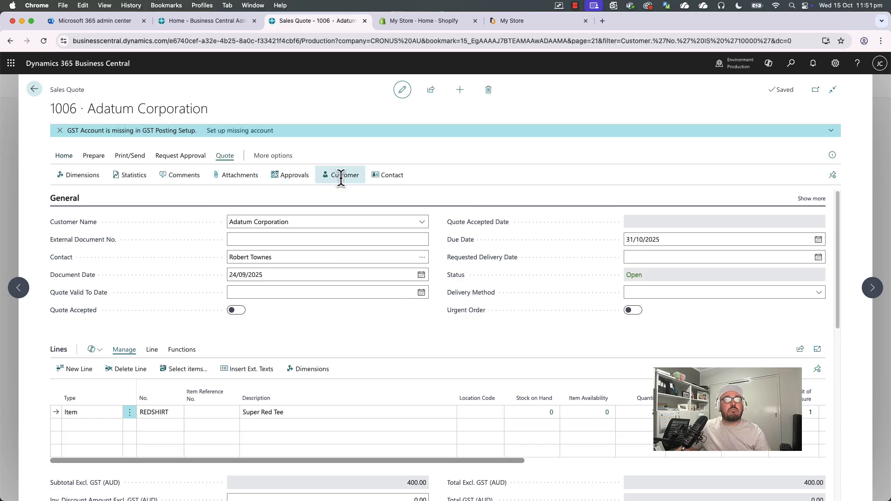
{"action": "scroll", "coordinate": [554, 317], "scroll_direction": "down", "scroll_amount": 2}
{"action": "scroll", "coordinate": [554, 318], "scroll_direction": "down", "scroll_amount": 5}
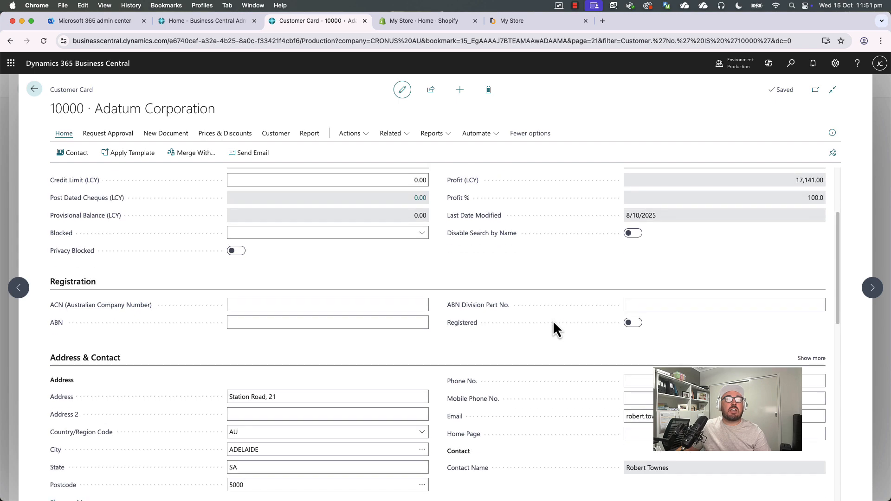
{"action": "scroll", "coordinate": [550, 334], "scroll_direction": "down", "scroll_amount": 2}
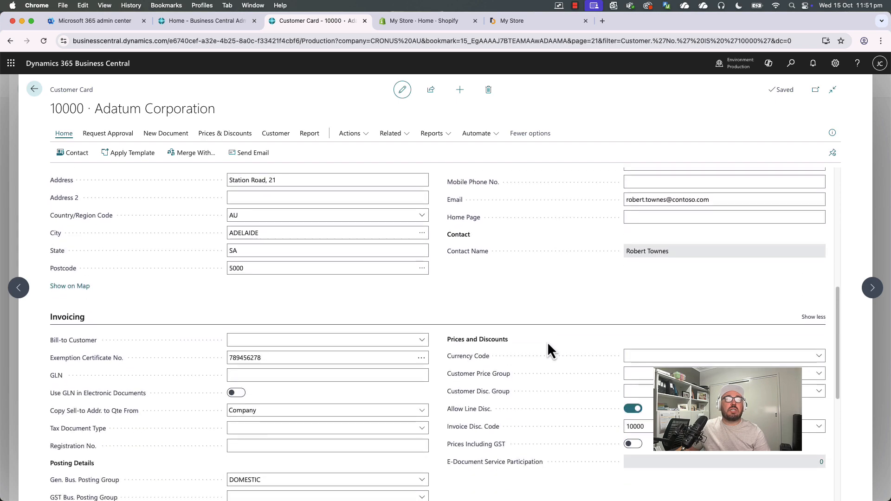
{"action": "left_click", "coordinate": [640, 304]}
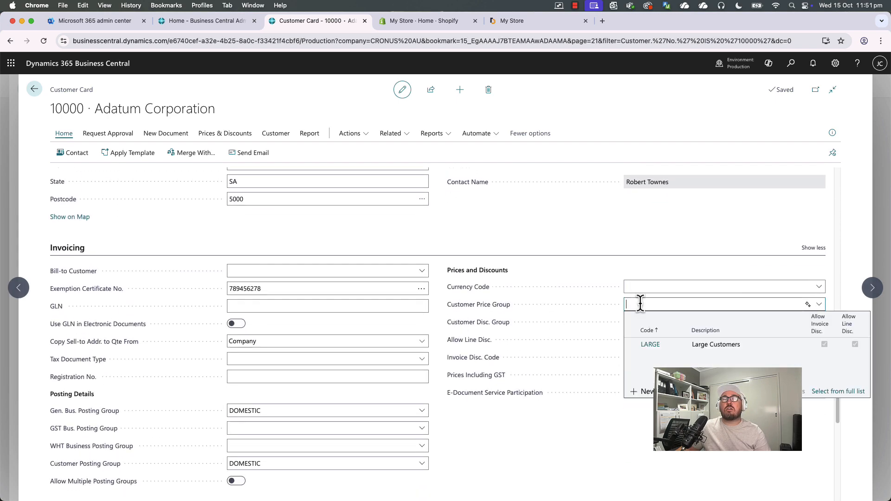
{"action": "left_click", "coordinate": [658, 346]}
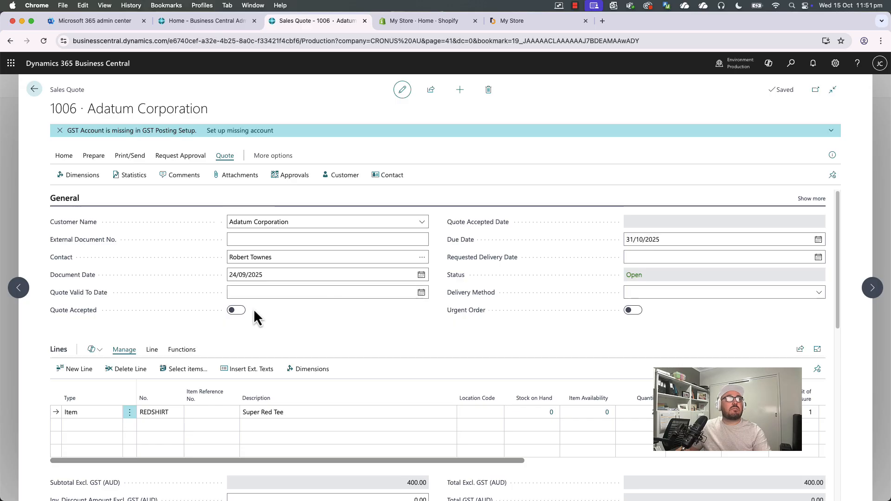
Delete the current sales quote and create a new sales quote for customer Adatum Corporation.
{"action": "left_click", "coordinate": [488, 90]}
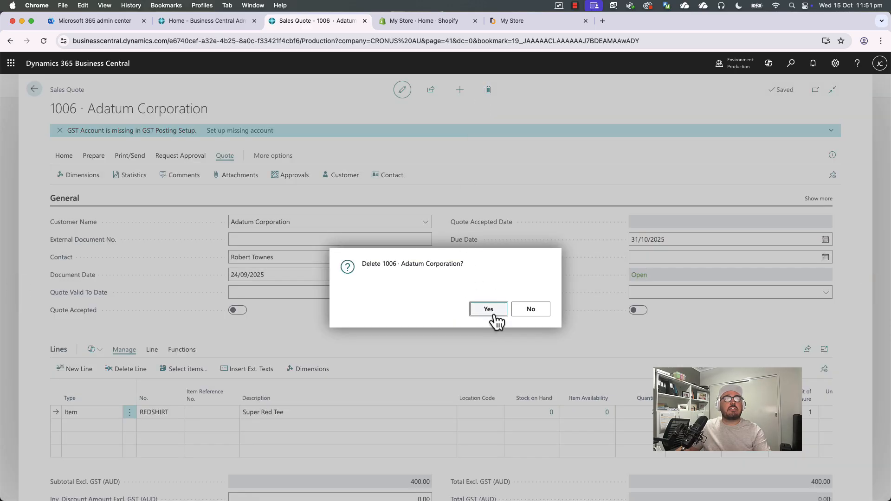
{"action": "key", "text": "Return"}
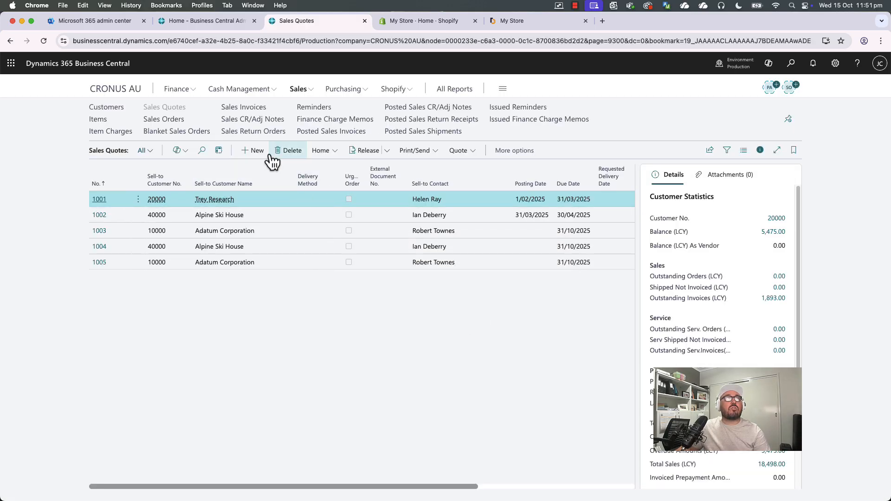
{"action": "left_click", "coordinate": [259, 155]}
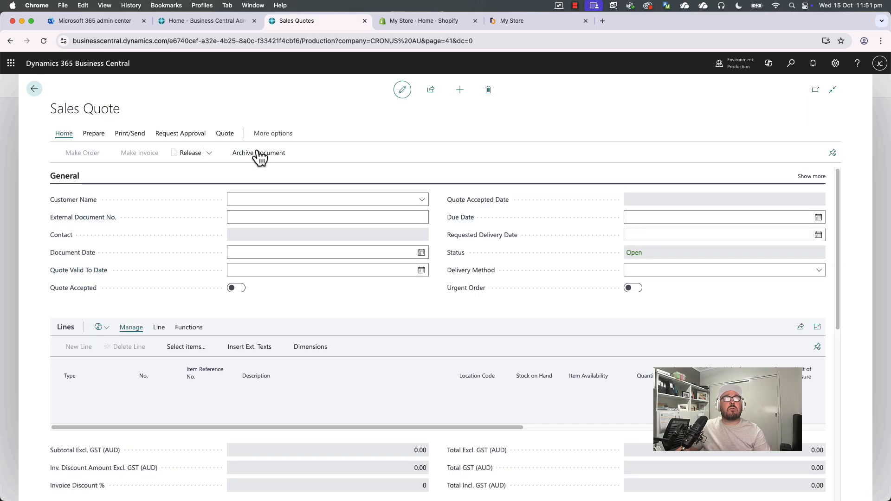
{"action": "left_click", "coordinate": [422, 200]}
{"action": "left_click", "coordinate": [345, 243]}
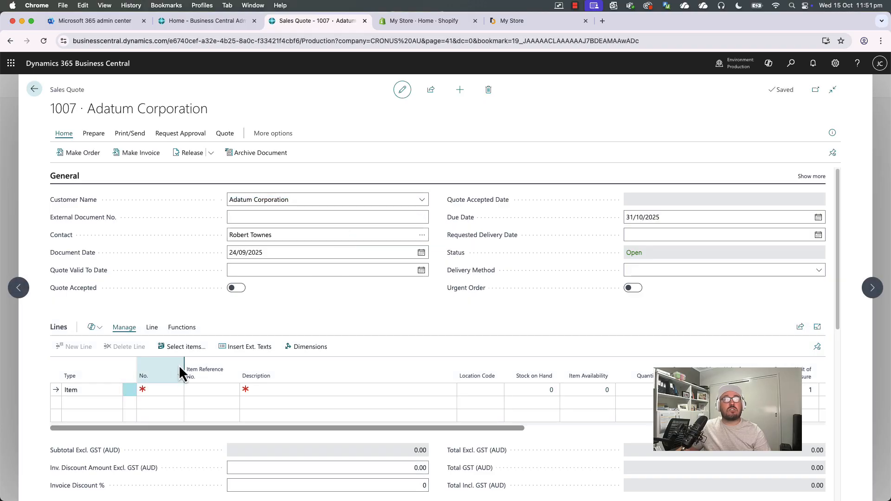
Add a REDSHIRT item line with quantity 1 to the new quote.
{"action": "left_click", "coordinate": [153, 390]}
{"action": "type", "text": "REDSHIRT"}
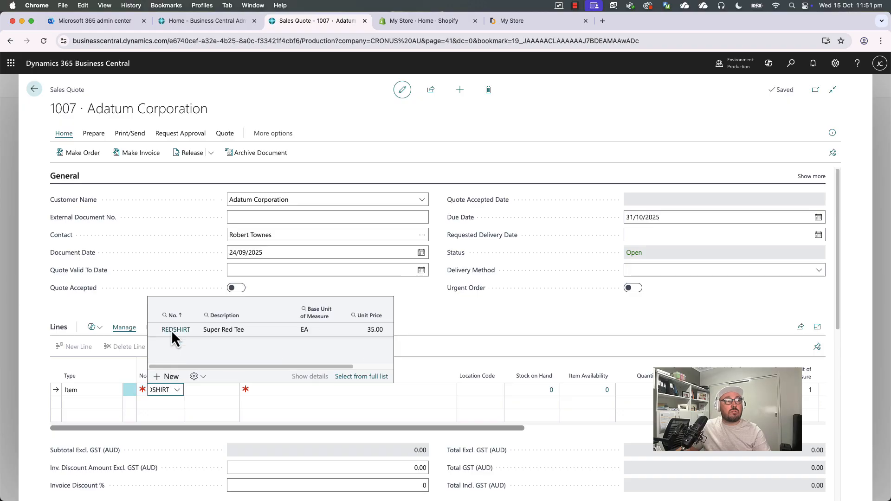
{"action": "left_click", "coordinate": [171, 330]}
{"action": "key", "text": "Tab"}
{"action": "key", "text": "Tab"}
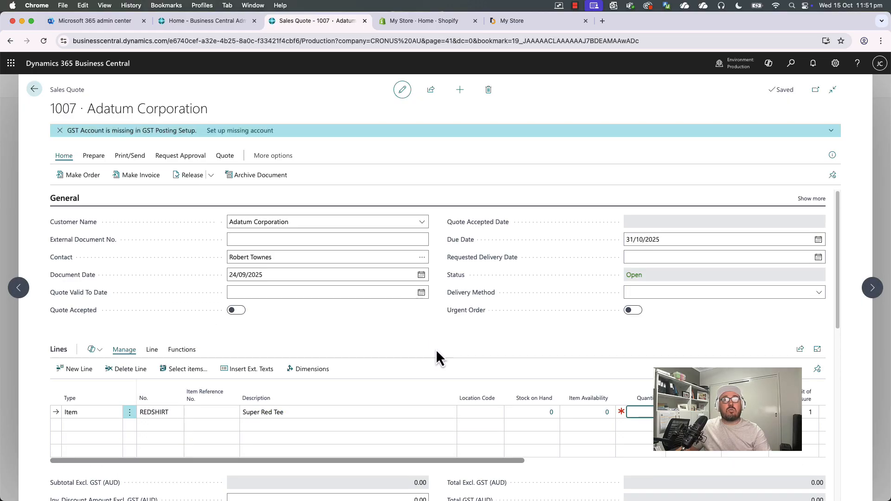
{"action": "type", "text": "1"}
{"action": "key", "text": "Tab"}
Change the REDSHIRT line's quantity to 10.
{"action": "scroll", "coordinate": [517, 342], "scroll_direction": "down", "scroll_amount": 1}
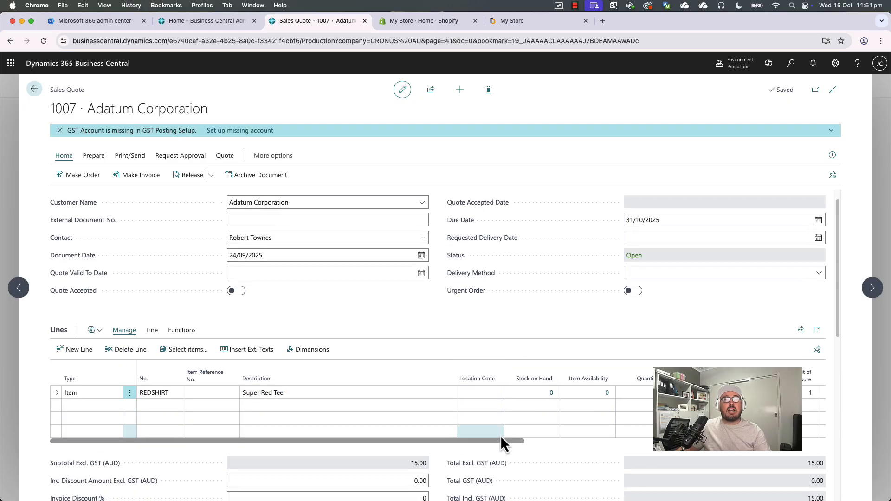
{"action": "left_click_drag", "start_coordinate": [509, 444], "coordinate": [673, 449]}
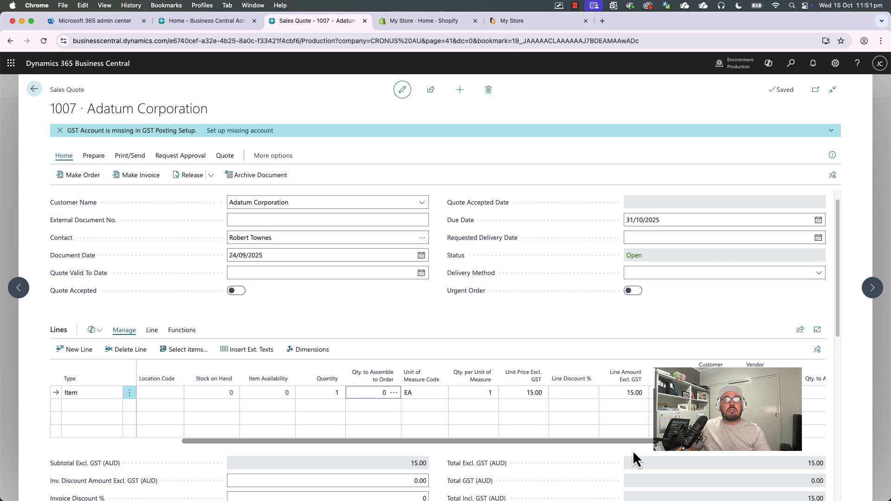
{"action": "left_click", "coordinate": [329, 393]}
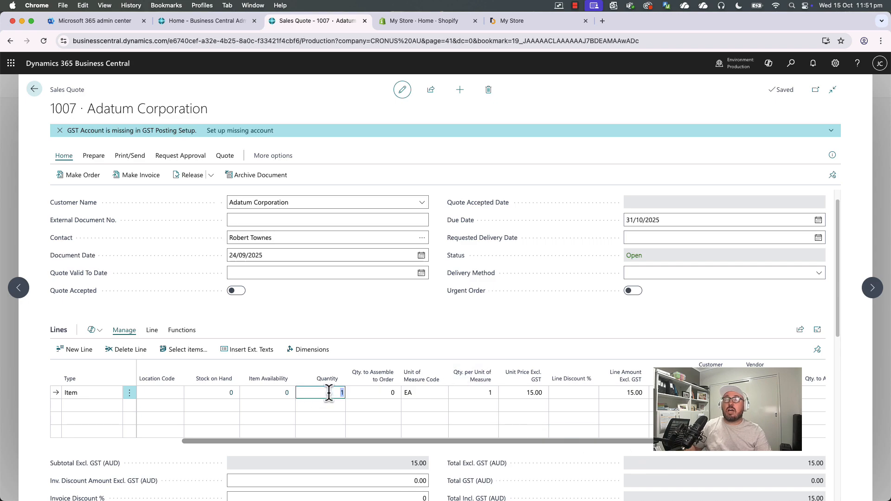
{"action": "key", "text": "Tab"}
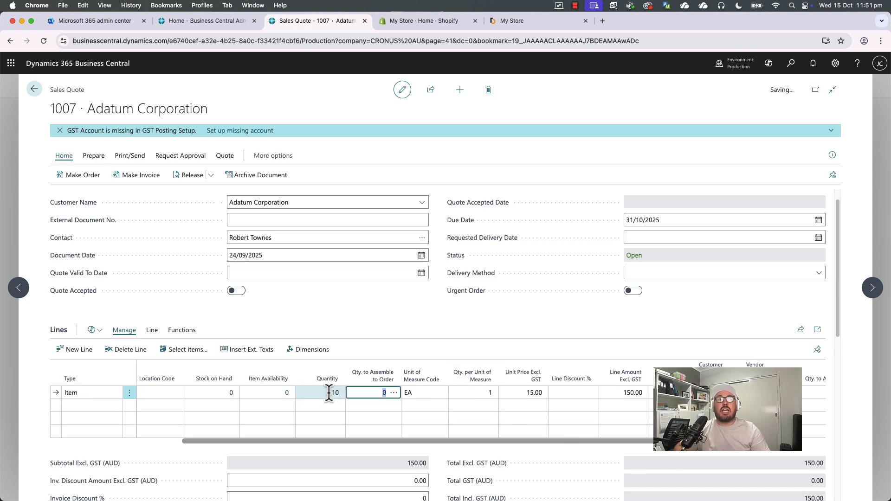
Change the REDSHIRT line's quantity to 20.
{"action": "left_click", "coordinate": [328, 393]}
{"action": "type", "text": "20"}
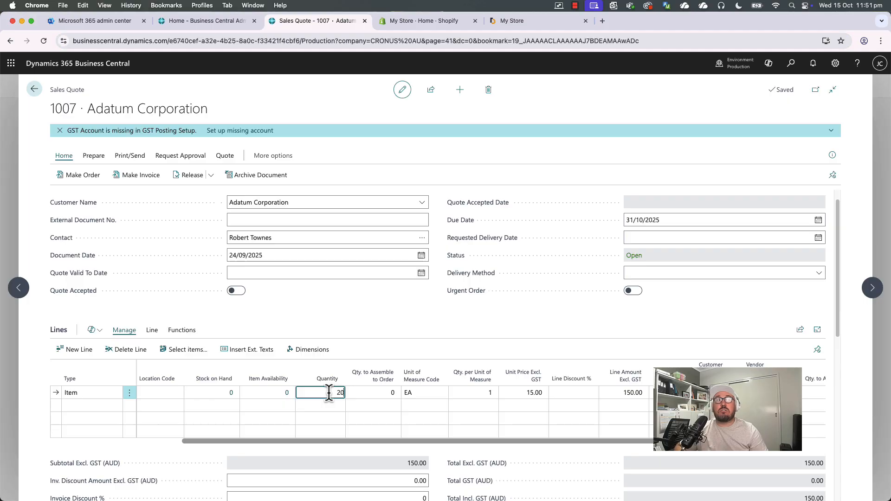
{"action": "key", "text": "Tab"}
{"action": "left_click", "coordinate": [329, 392]}
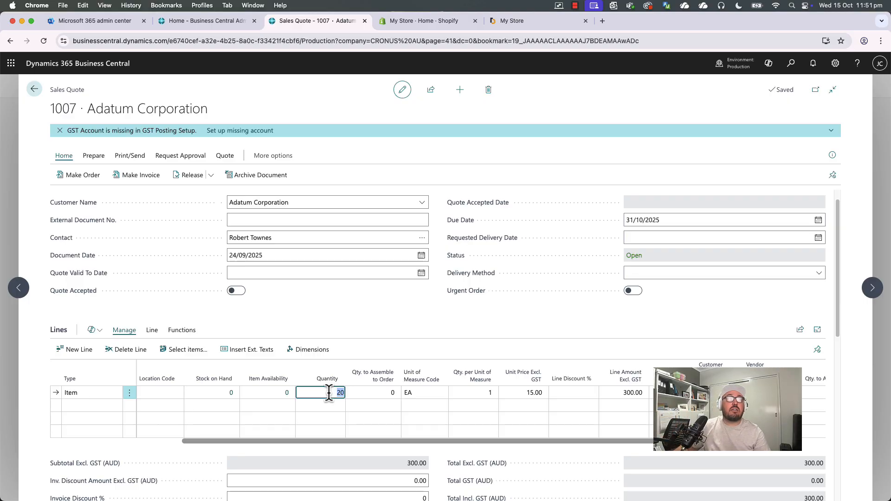
Change the quote's customer to Trey Research, accepting the sell-to, bill-to and line update prompts.
{"action": "left_click", "coordinate": [423, 203]}
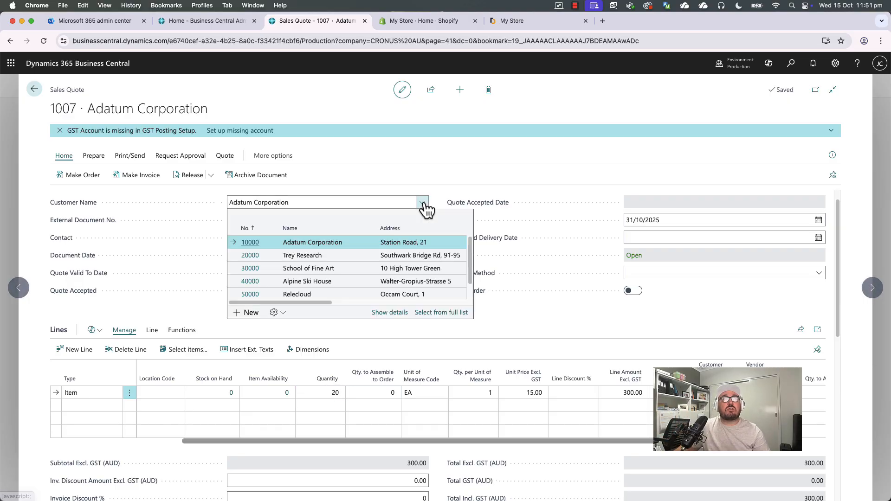
{"action": "left_click", "coordinate": [324, 256]}
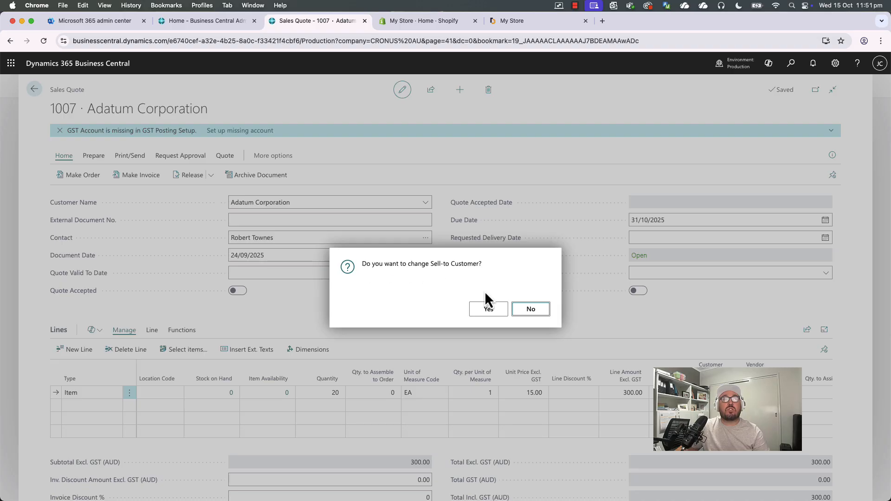
{"action": "left_click", "coordinate": [490, 311]}
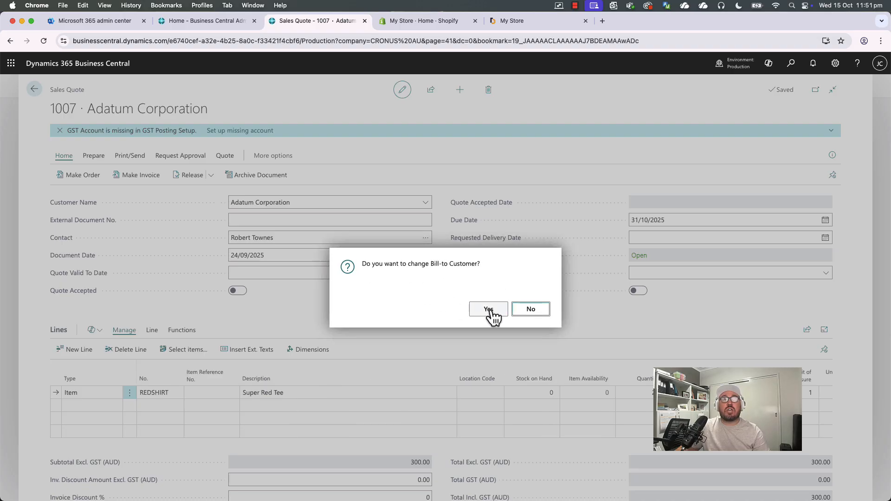
{"action": "left_click", "coordinate": [490, 310]}
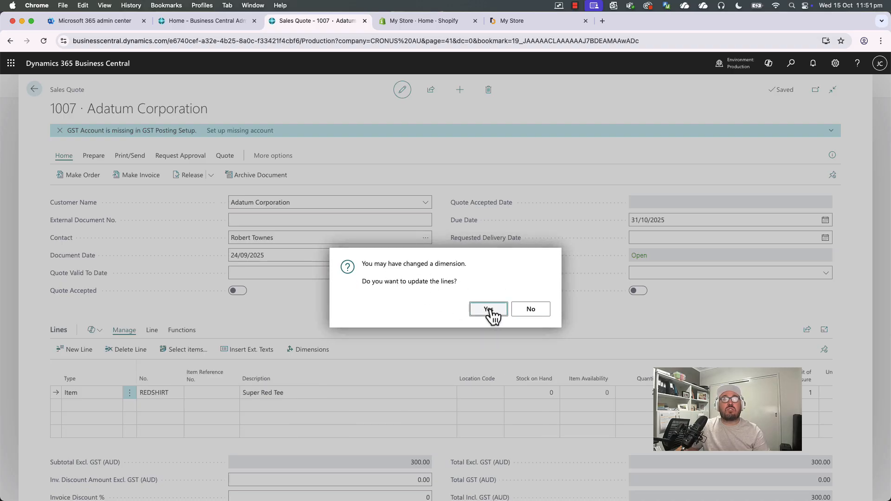
{"action": "left_click", "coordinate": [489, 310]}
{"action": "left_click", "coordinate": [490, 316]}
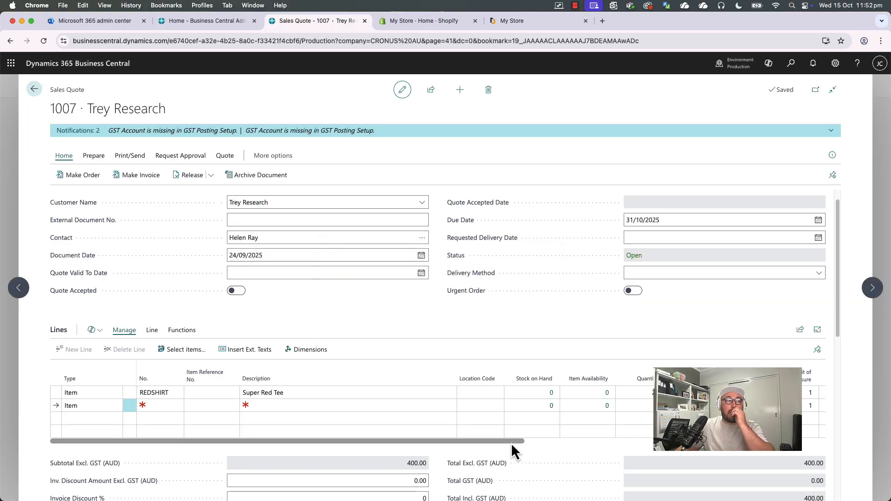
{"action": "scroll", "coordinate": [511, 442], "scroll_direction": "right", "scroll_amount": 5}
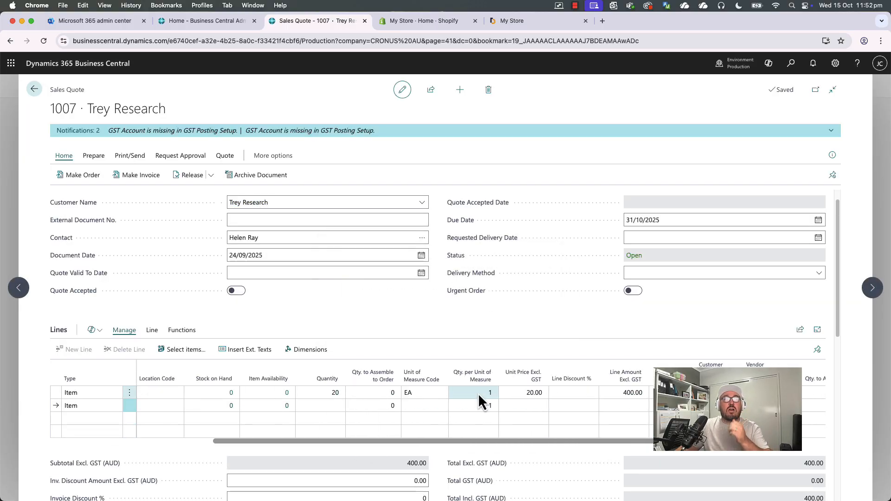
{"action": "left_click", "coordinate": [328, 392]}
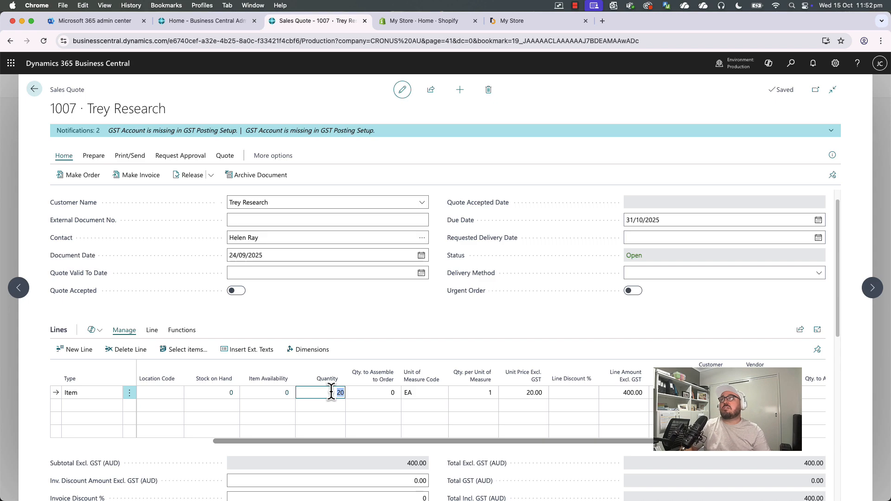
Change the REDSHIRT line's quantity on the Trey Research quote to 10 and close the quote.
{"action": "type", "text": "10"}
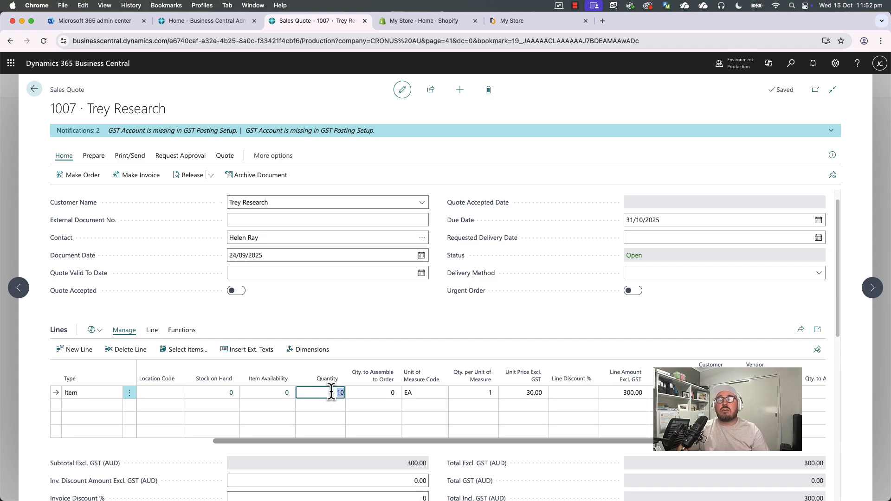
{"action": "left_click", "coordinate": [333, 327]}
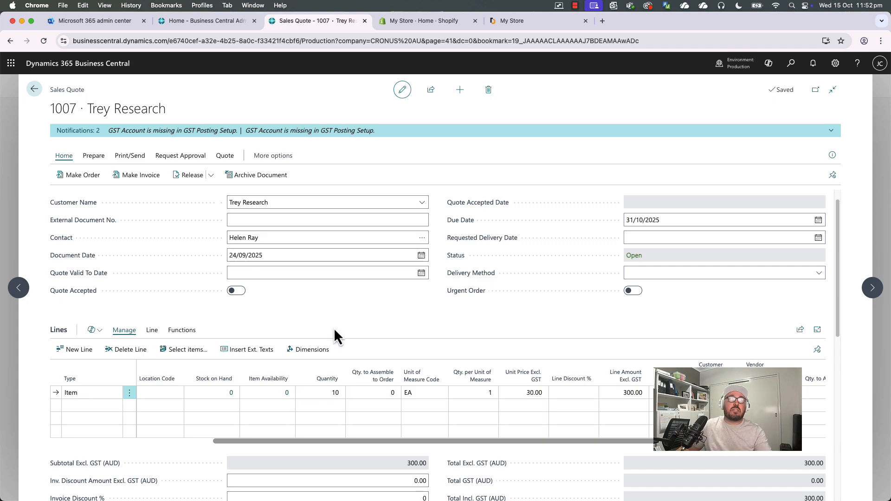
{"action": "key", "text": "Escape"}
Open the REDSHIRT item card from the Items list and bring up its Prices & Discounts actions.
{"action": "left_click", "coordinate": [145, 122]}
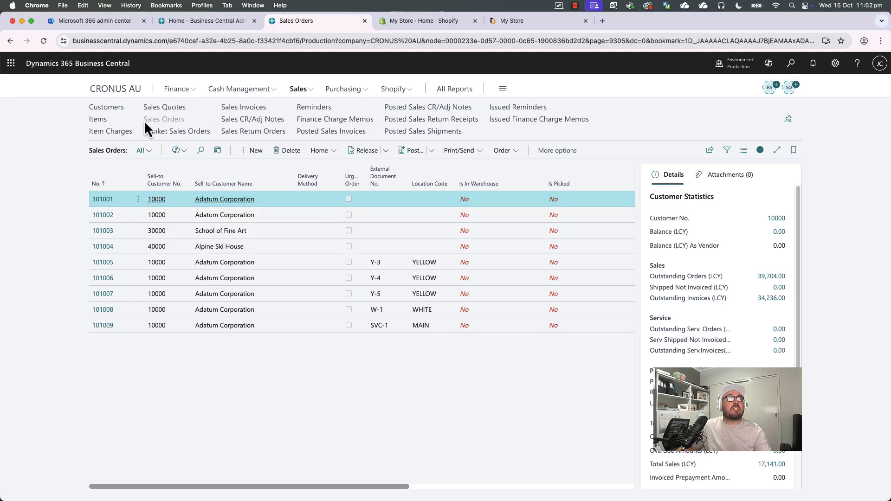
{"action": "left_click", "coordinate": [98, 119]}
{"action": "scroll", "coordinate": [146, 378], "scroll_direction": "down", "scroll_amount": 5}
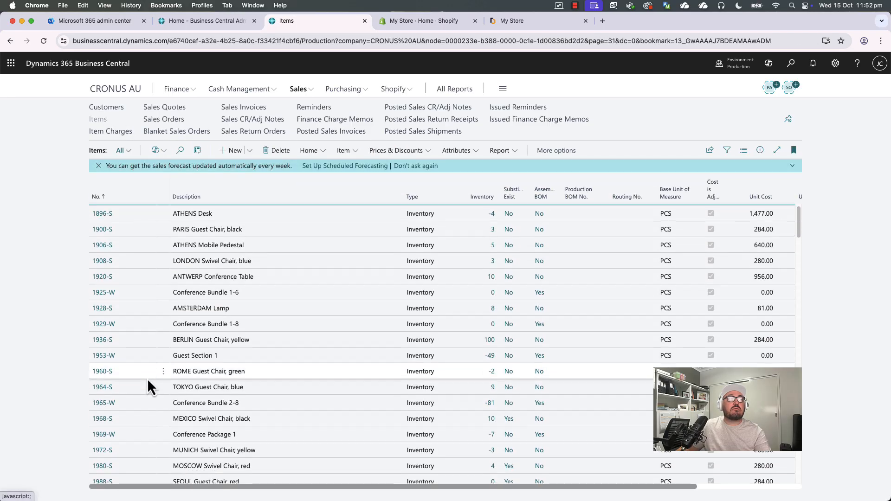
{"action": "scroll", "coordinate": [132, 399], "scroll_direction": "down", "scroll_amount": 3}
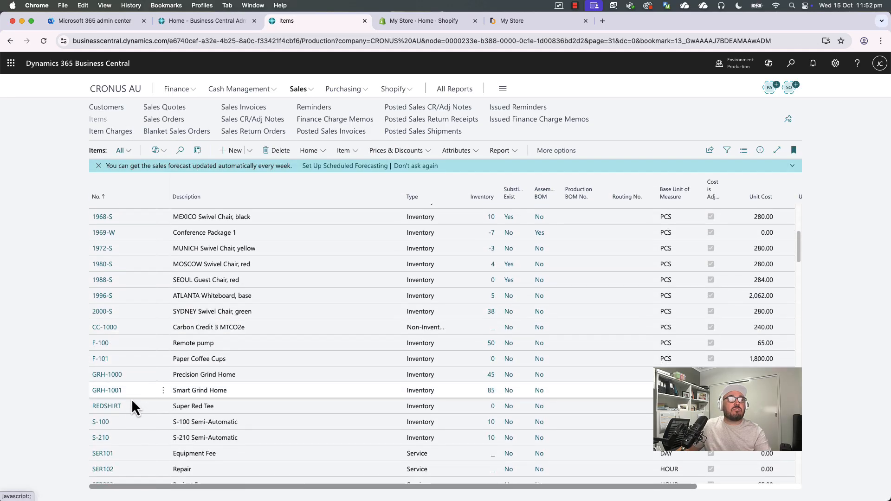
{"action": "scroll", "coordinate": [132, 400], "scroll_direction": "down", "scroll_amount": 4}
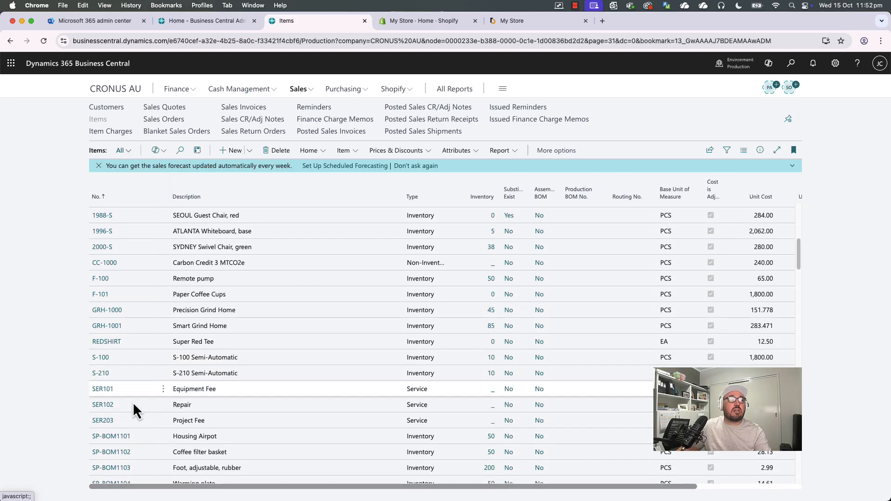
{"action": "left_click", "coordinate": [110, 323]}
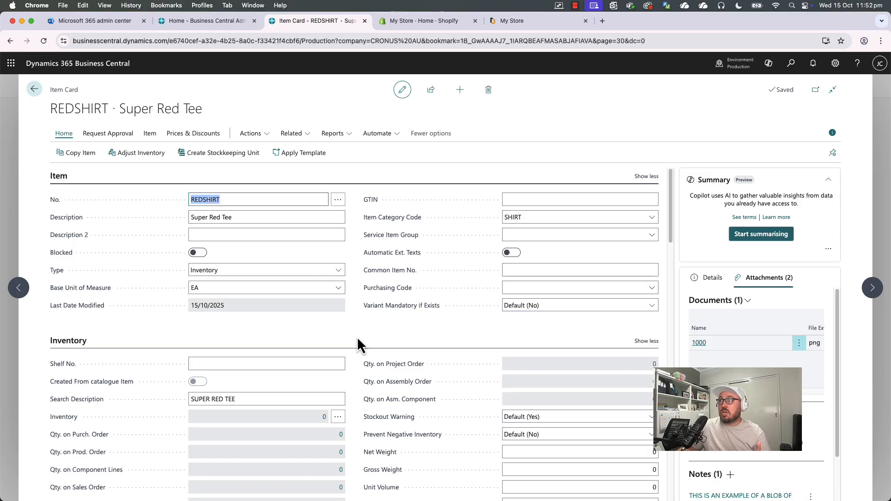
{"action": "left_click", "coordinate": [150, 134]}
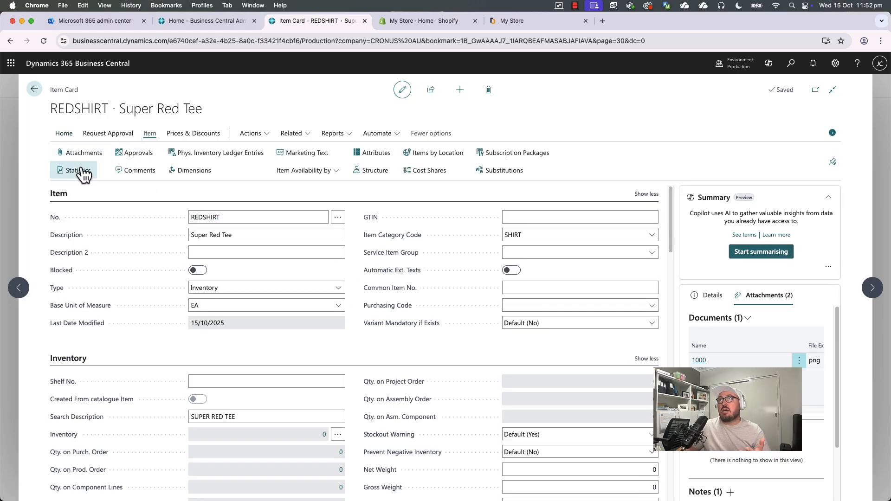
{"action": "left_click", "coordinate": [186, 134]}
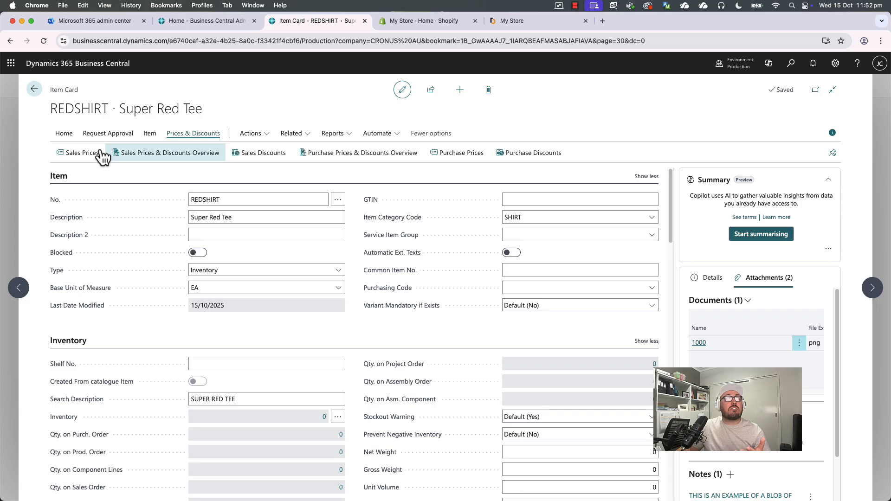